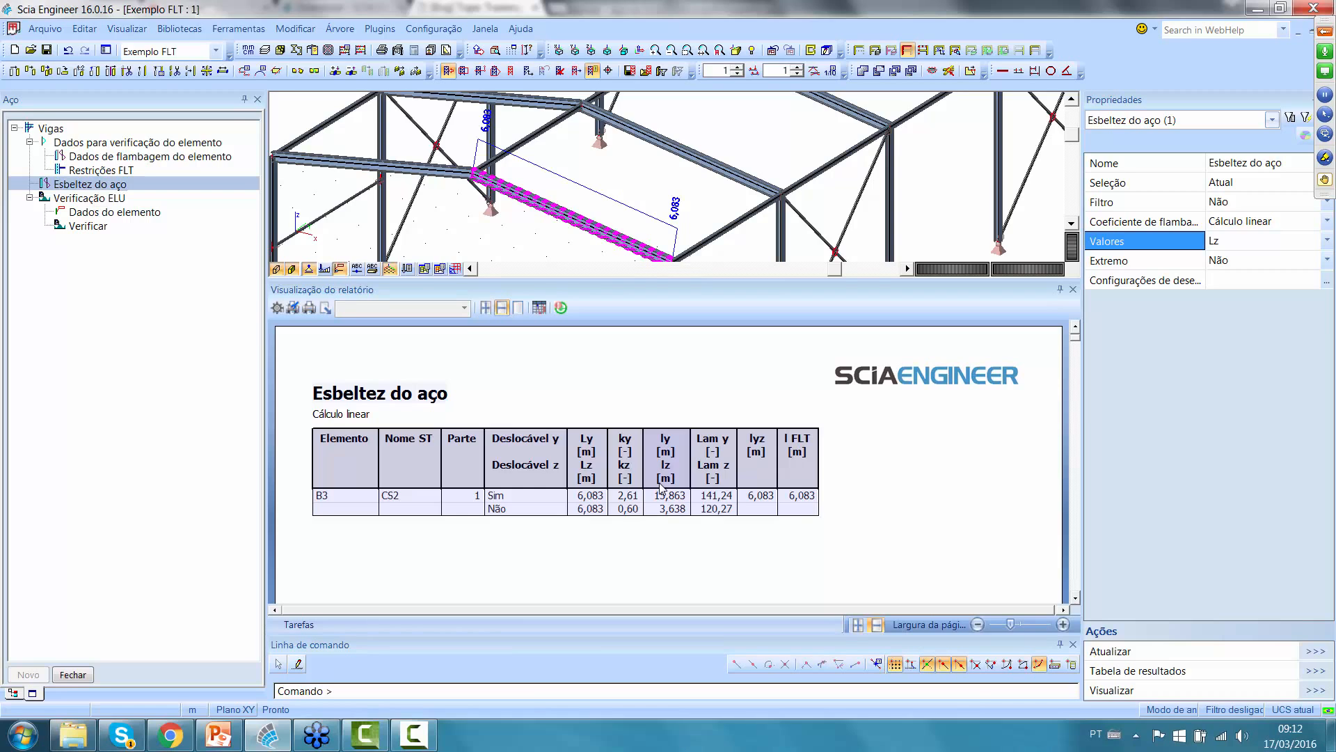
- Close the steel slenderness report preview and leave the steel service
{"action": "left_click", "coordinate": [1073, 288]}
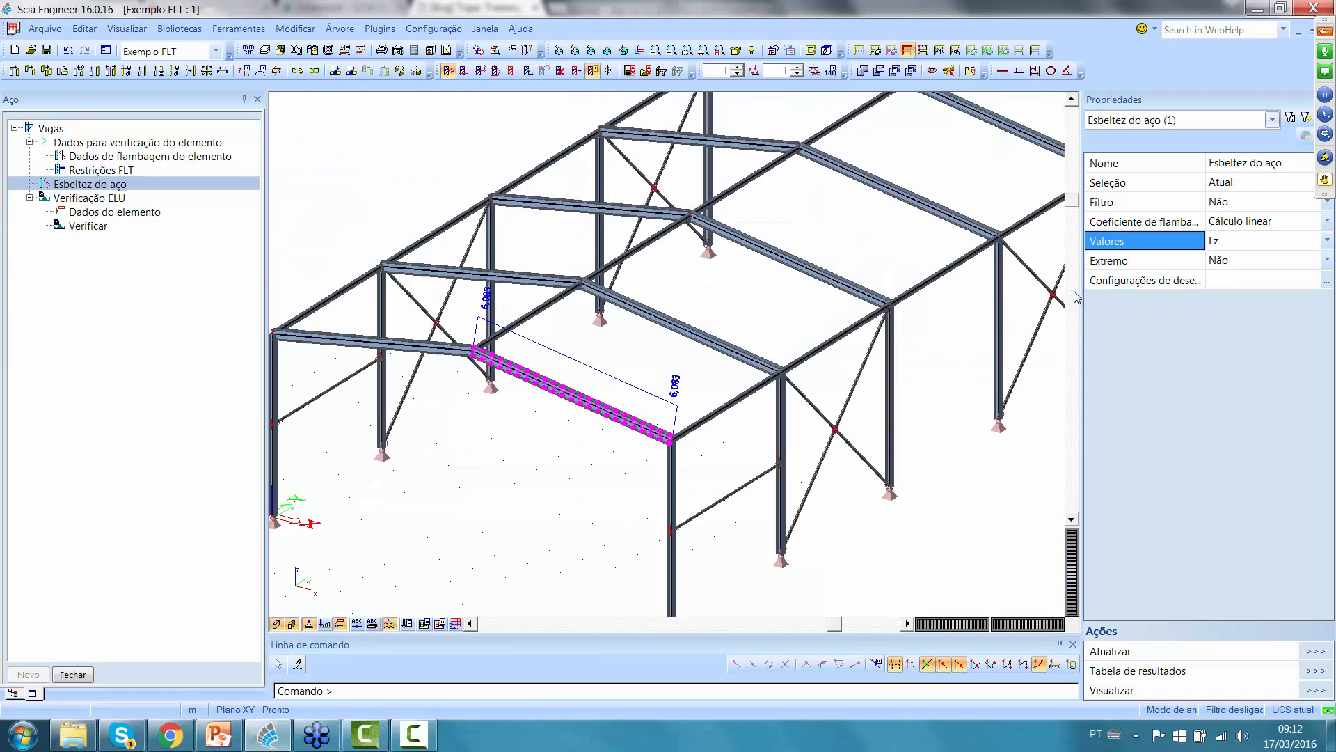
{"action": "middle_click_drag", "start_coordinate": [593, 343], "coordinate": [641, 351]}
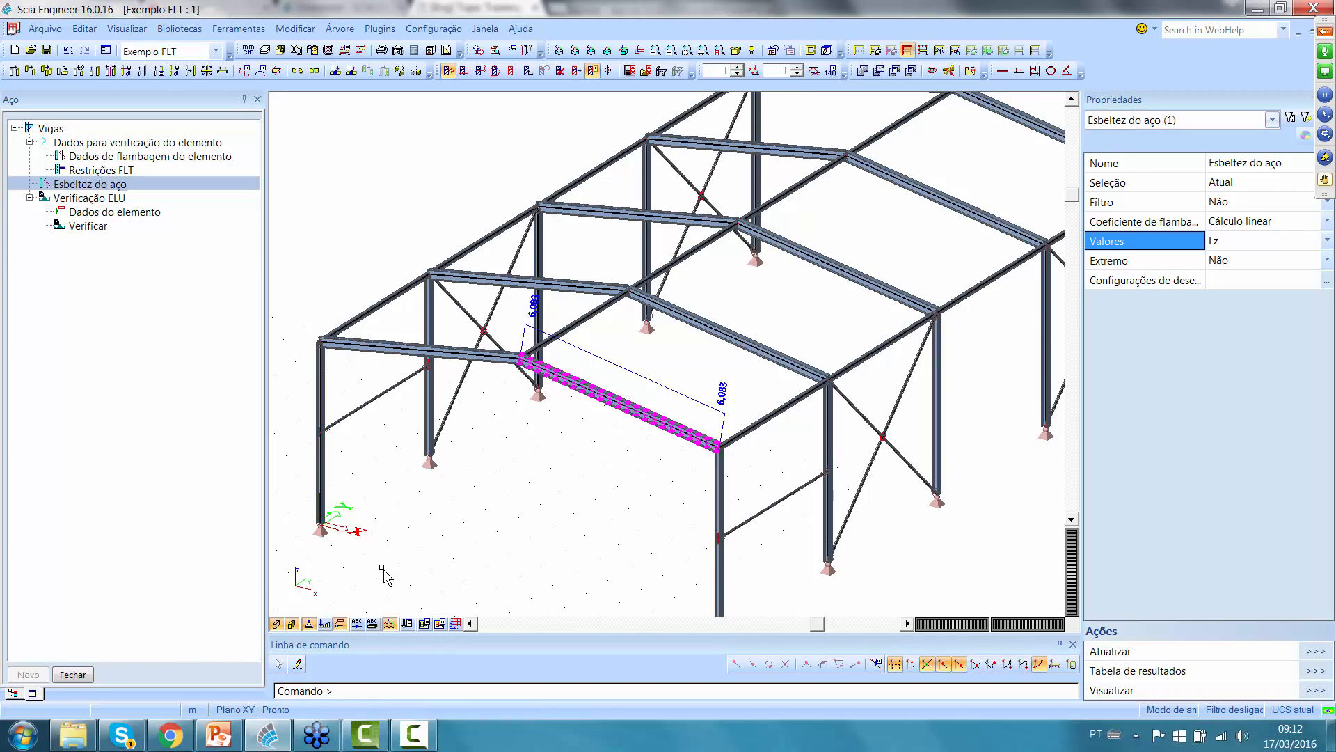
{"action": "left_click", "coordinate": [84, 676]}
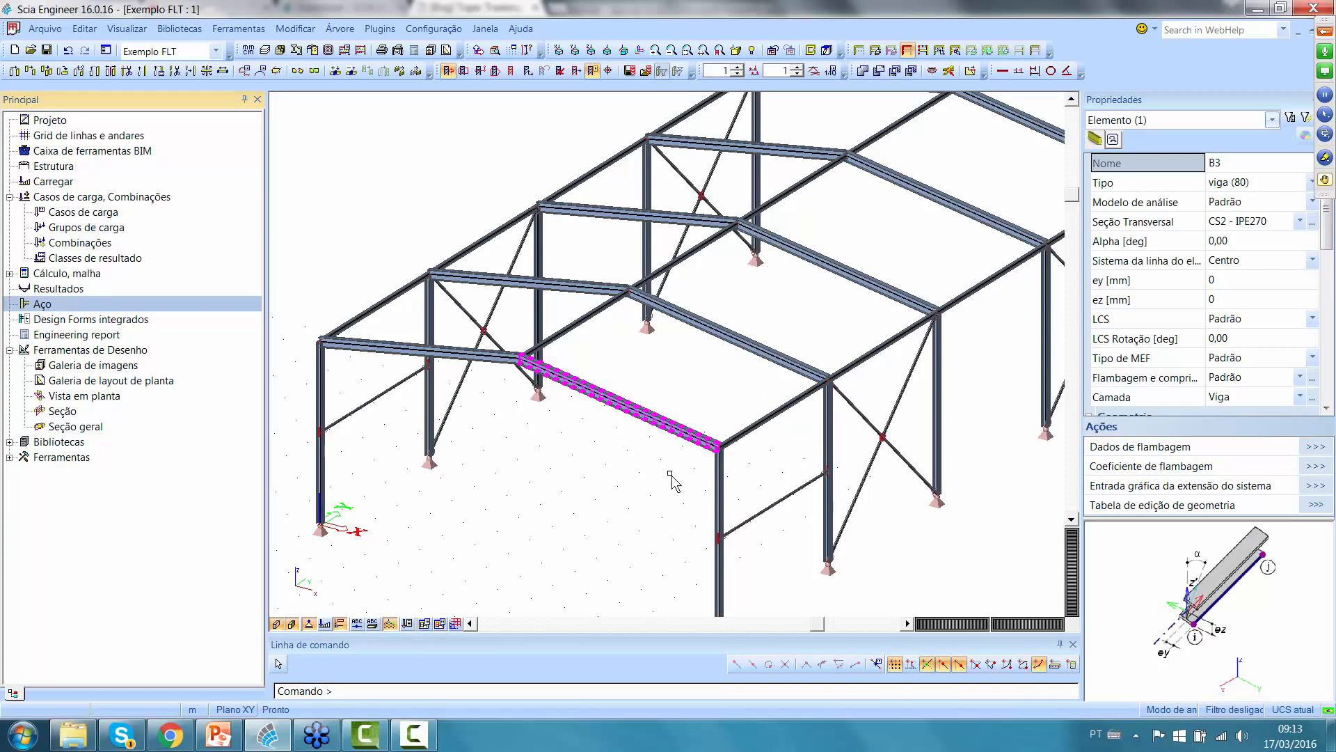
- Create buckling data for front rafter B3 with the graphical system length input, reviewing its yy and zz restraints
{"action": "middle_click_drag", "start_coordinate": [647, 476], "coordinate": [638, 474]}
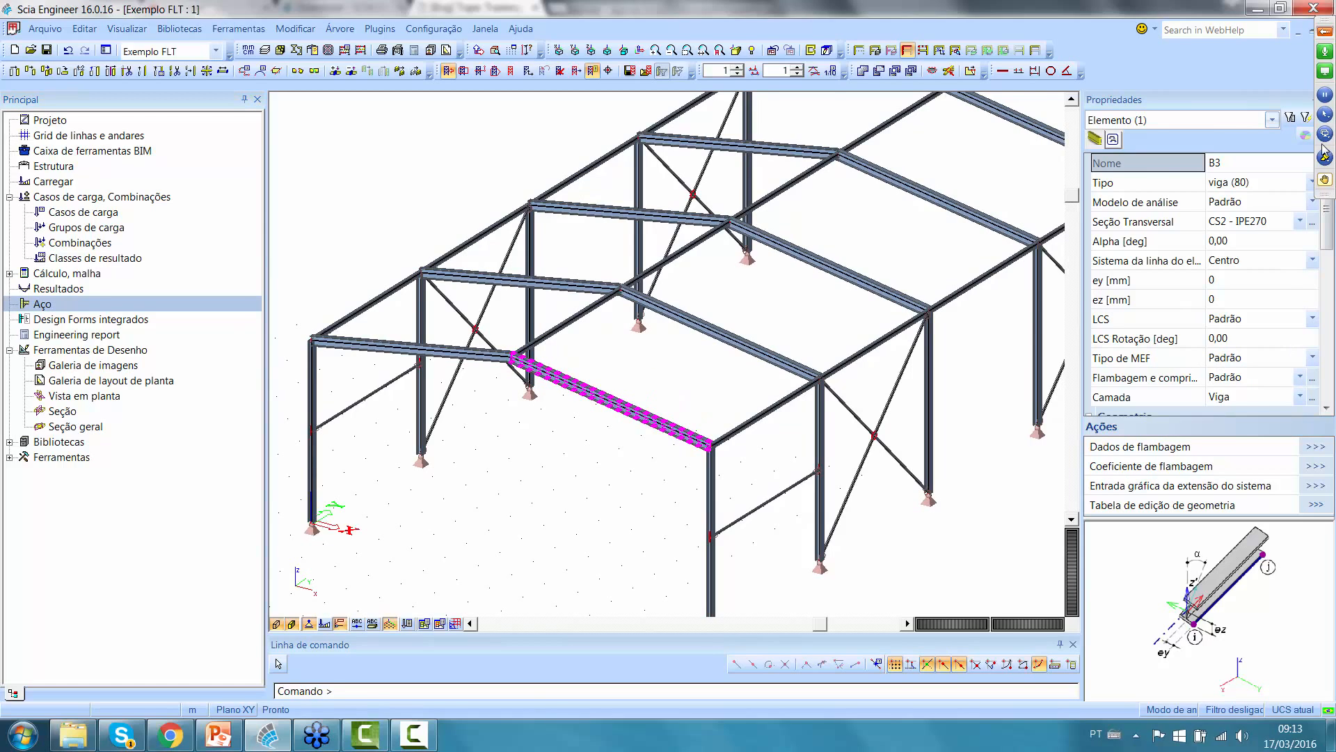
{"action": "left_click_drag", "start_coordinate": [1327, 213], "coordinate": [1329, 226]}
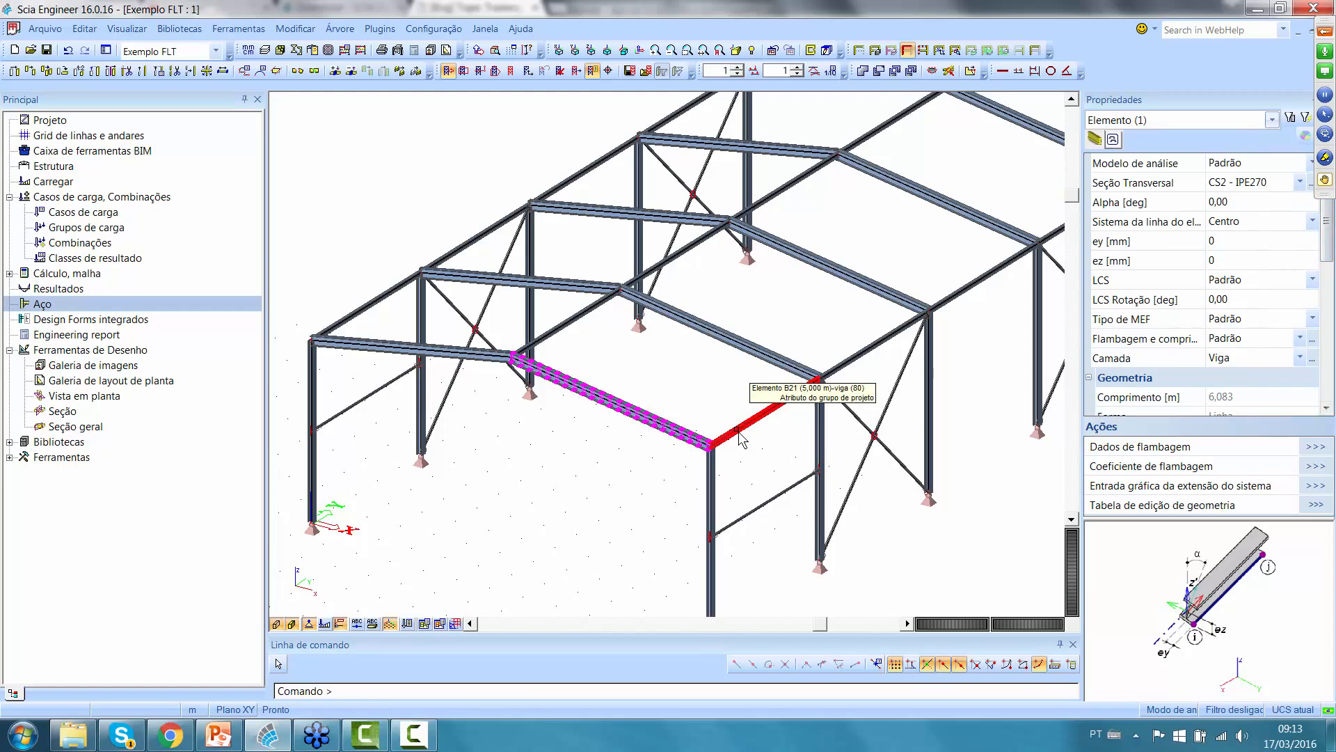
{"action": "middle_click_drag", "start_coordinate": [725, 423], "coordinate": [708, 388]}
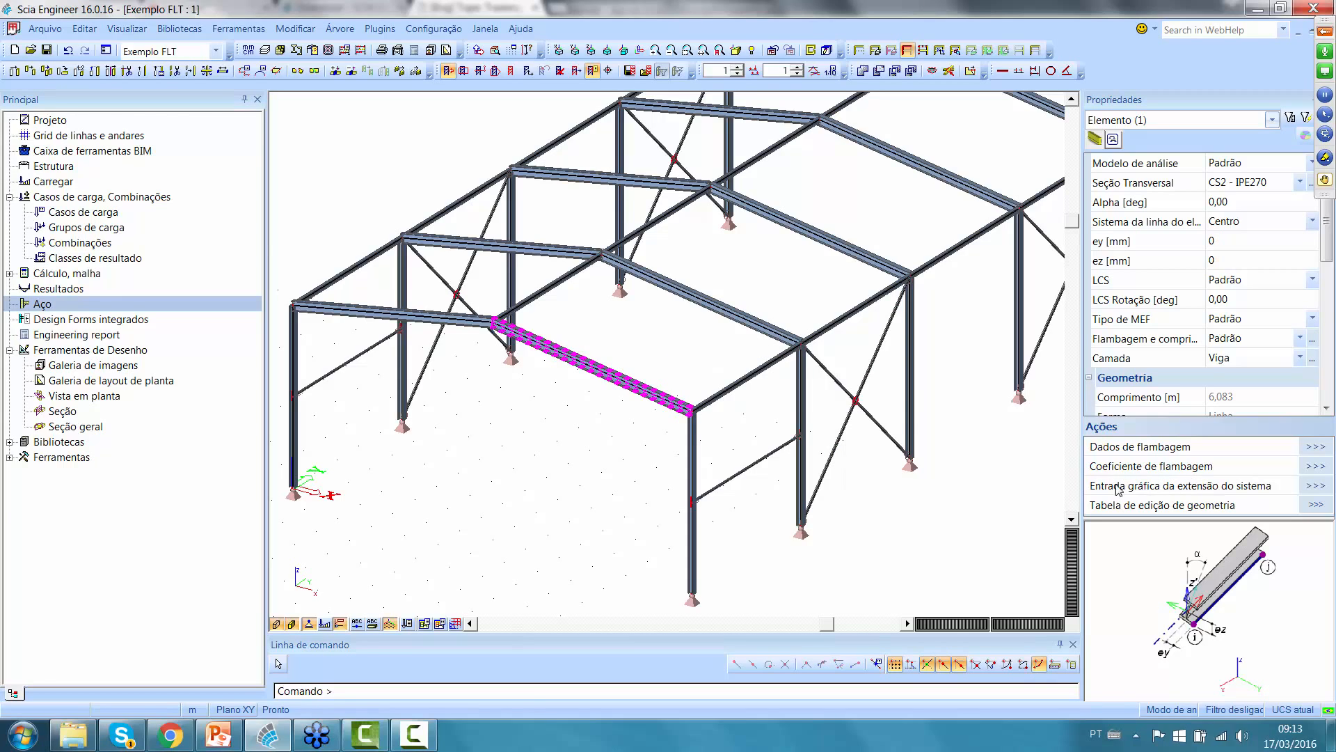
{"action": "left_click", "coordinate": [1319, 486]}
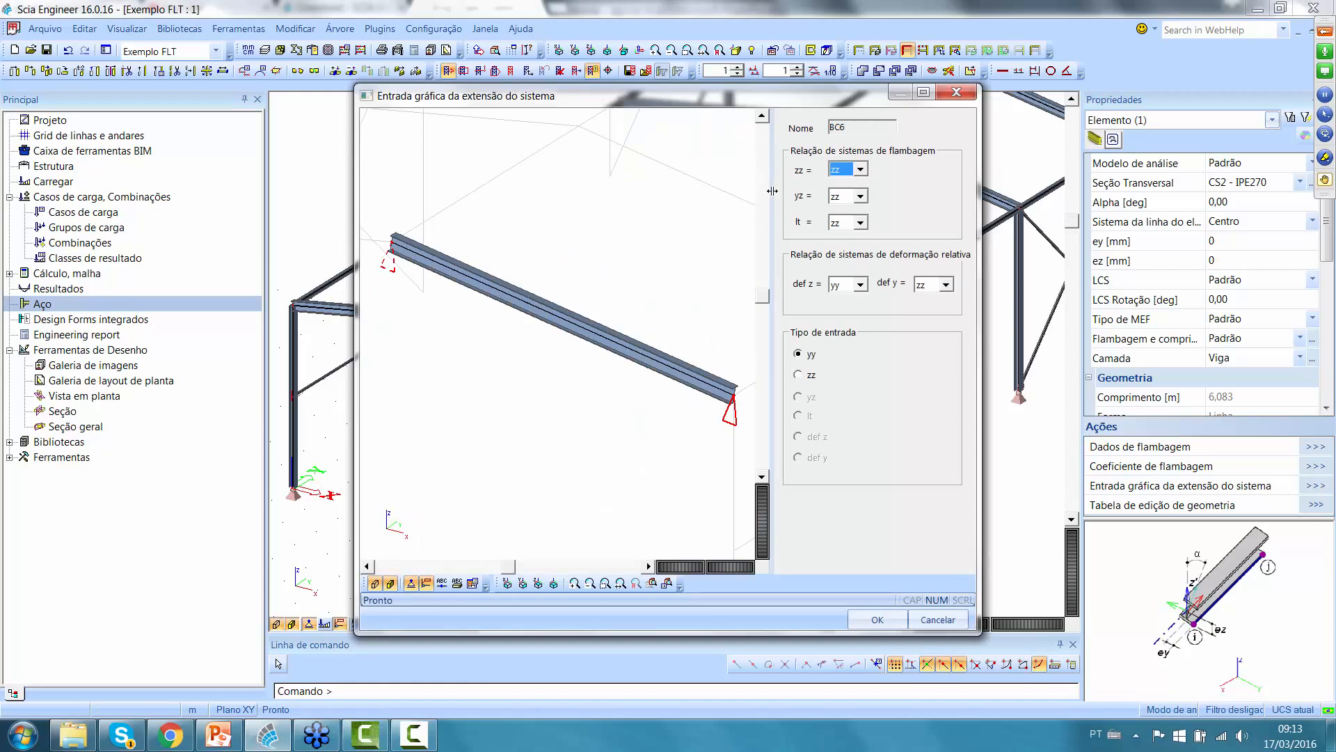
{"action": "left_click_drag", "start_coordinate": [772, 191], "coordinate": [784, 190]}
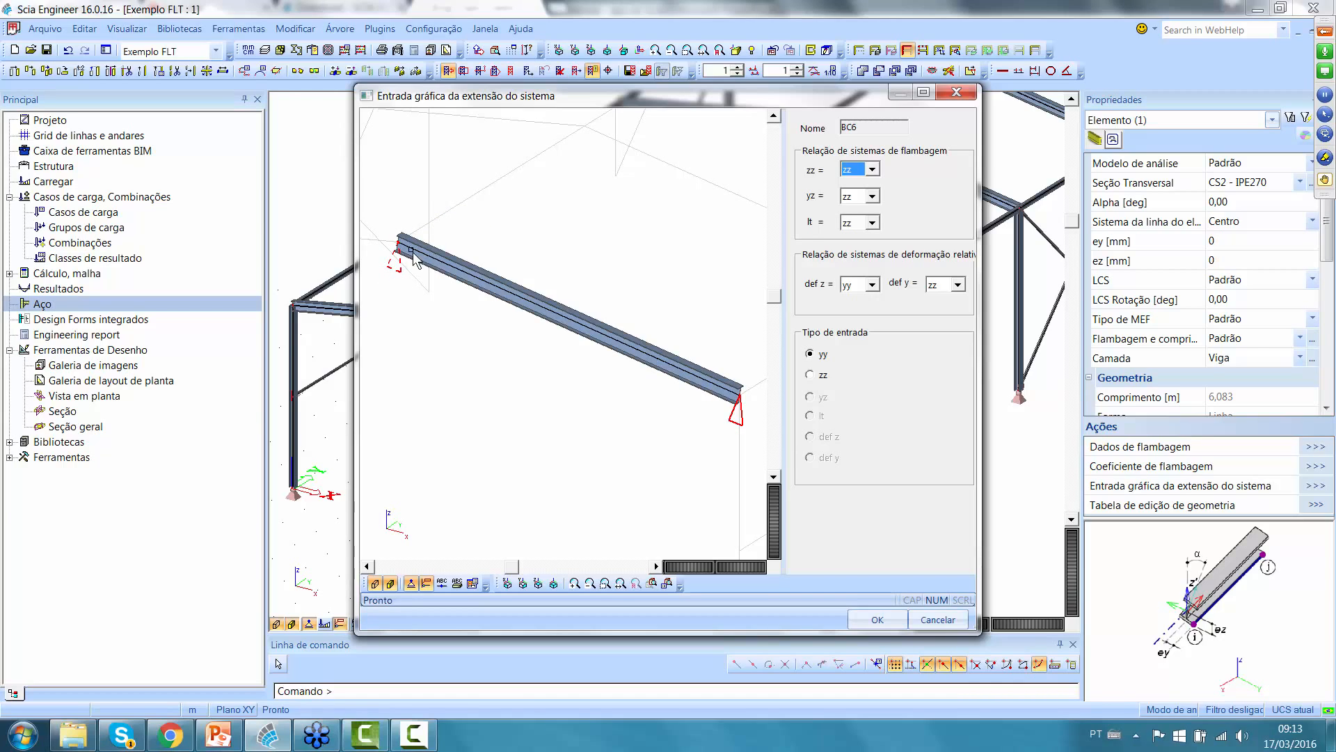
{"action": "left_click", "coordinate": [810, 376]}
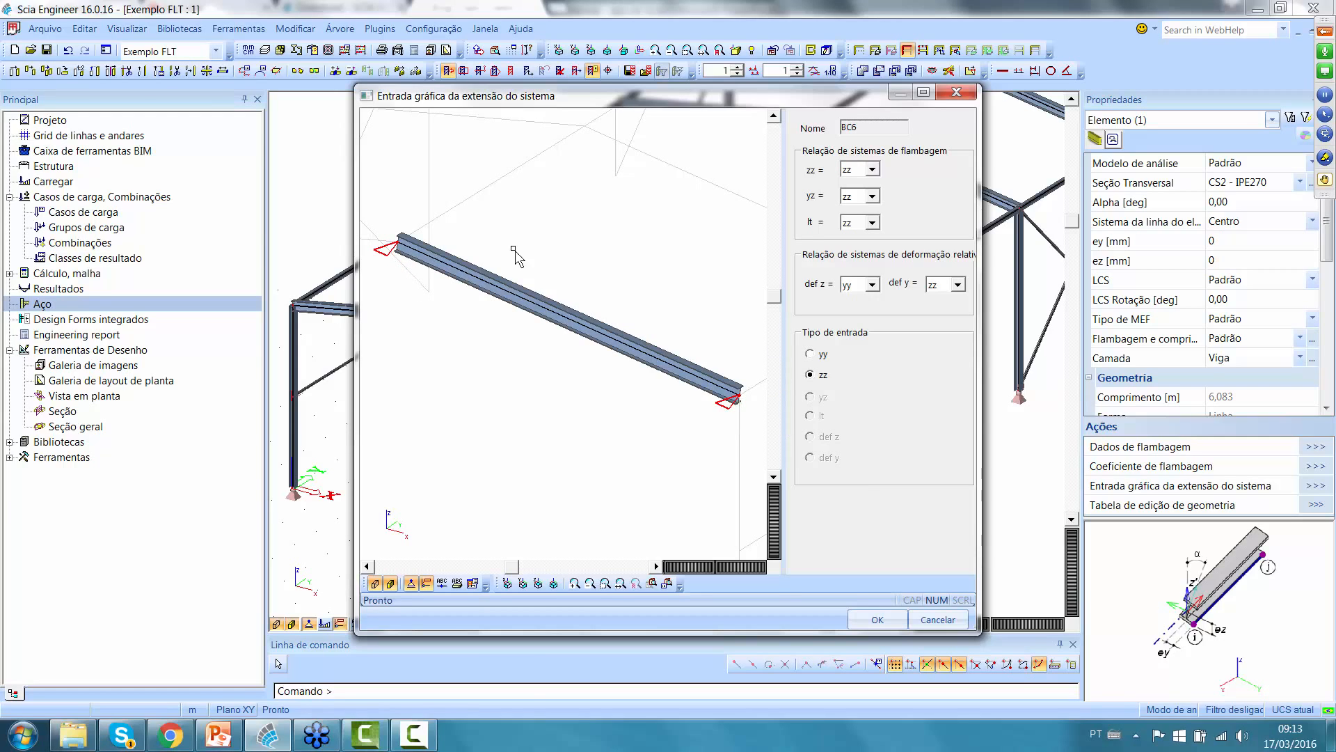
{"action": "left_click", "coordinate": [950, 620]}
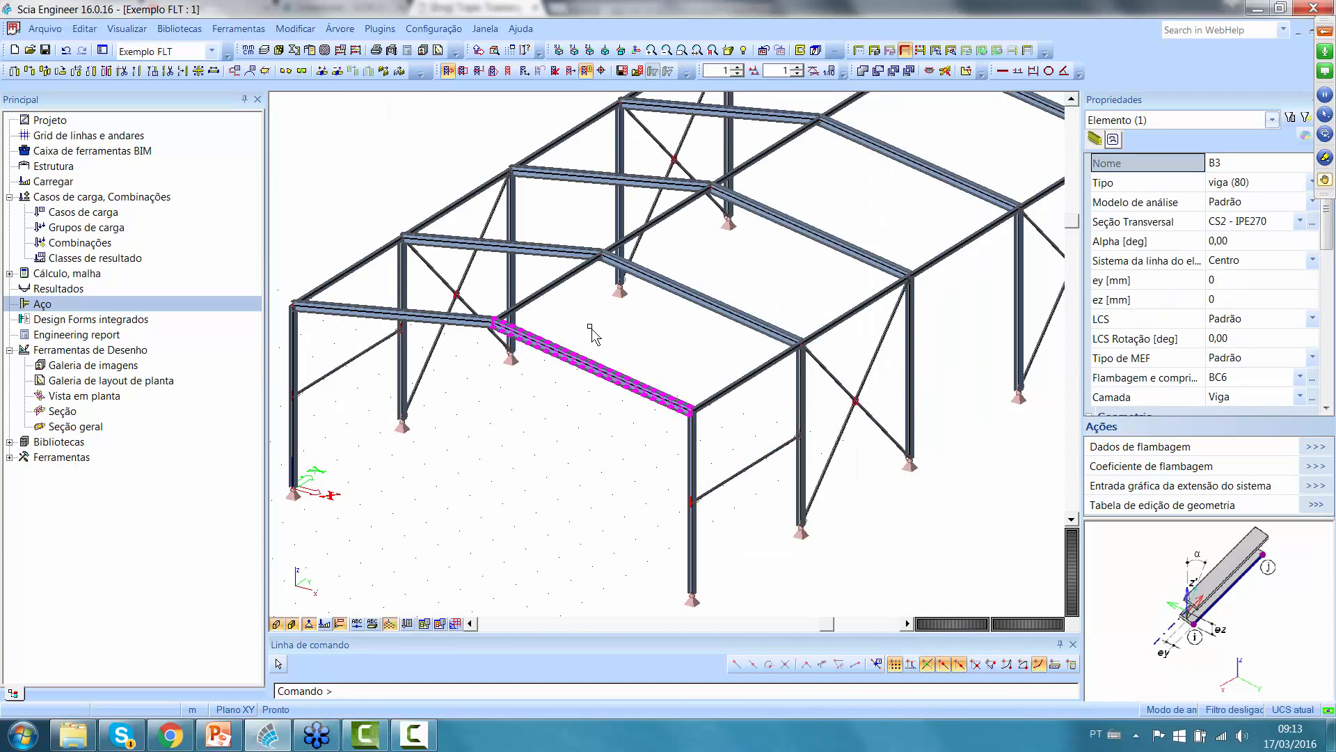
- Deselect the rafter and check the y and z axes of the HEA160 profile in the cross-section library
{"action": "key", "text": "Escape"}
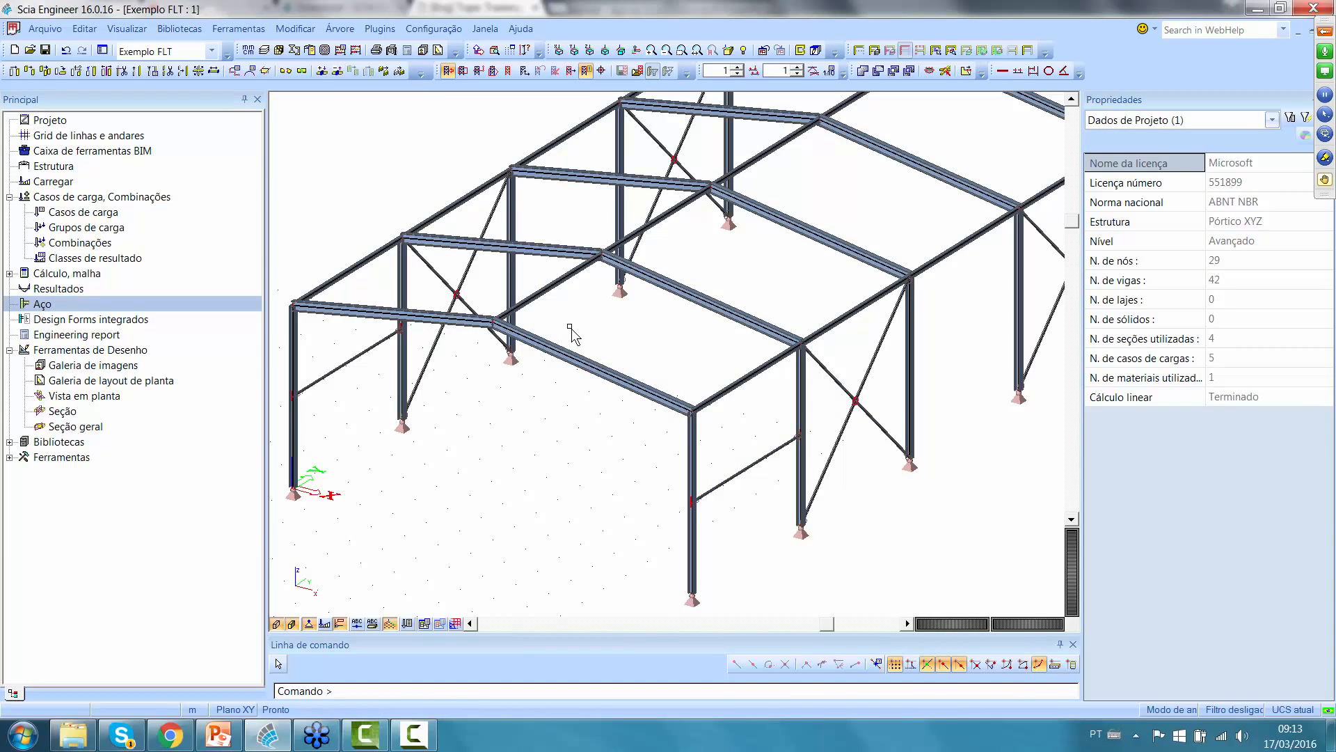
{"action": "left_click", "coordinate": [296, 50]}
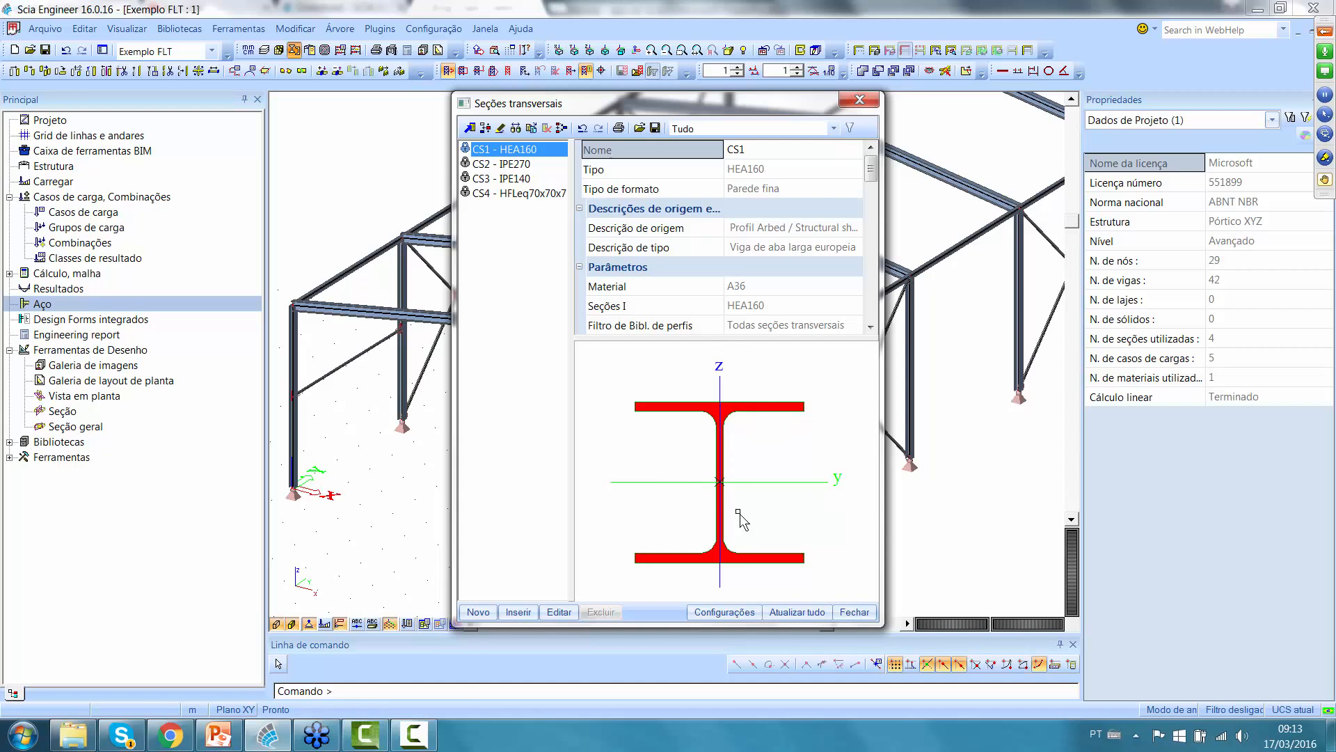
{"action": "left_click", "coordinate": [855, 611]}
- Create buckling data for braced-bay column B10 with the graphical system length input, reviewing its yy and zz restraints
{"action": "middle_click_drag", "start_coordinate": [751, 417], "coordinate": [710, 418]}
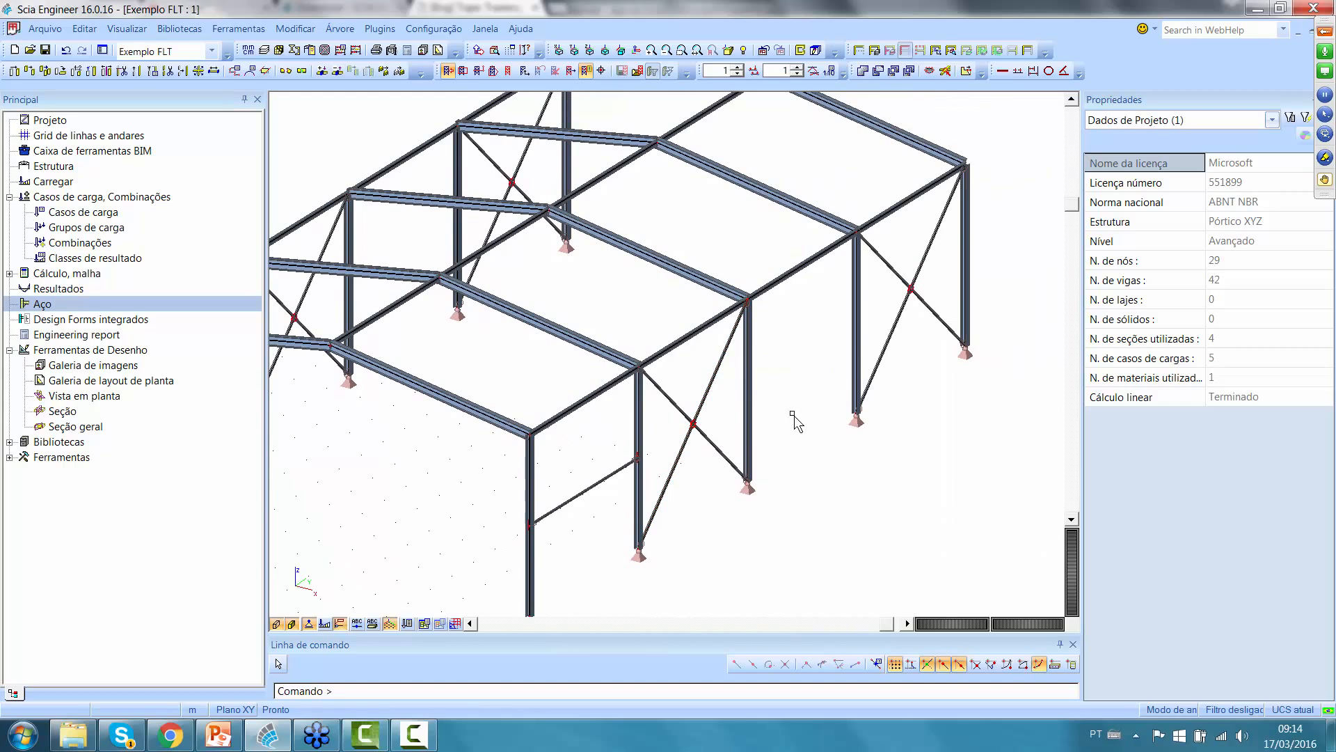
{"action": "left_click", "coordinate": [731, 387]}
{"action": "middle_click_drag", "start_coordinate": [787, 383], "coordinate": [794, 351]}
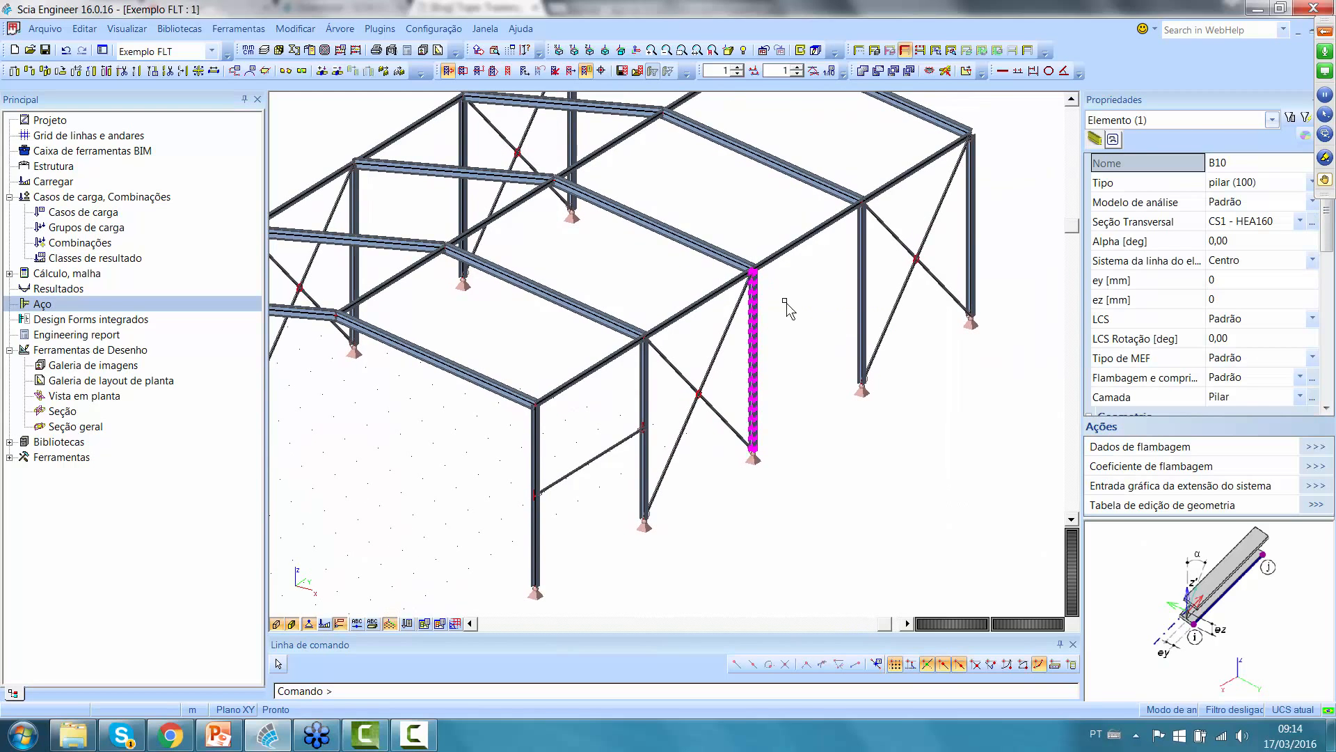
{"action": "left_click", "coordinate": [1316, 485]}
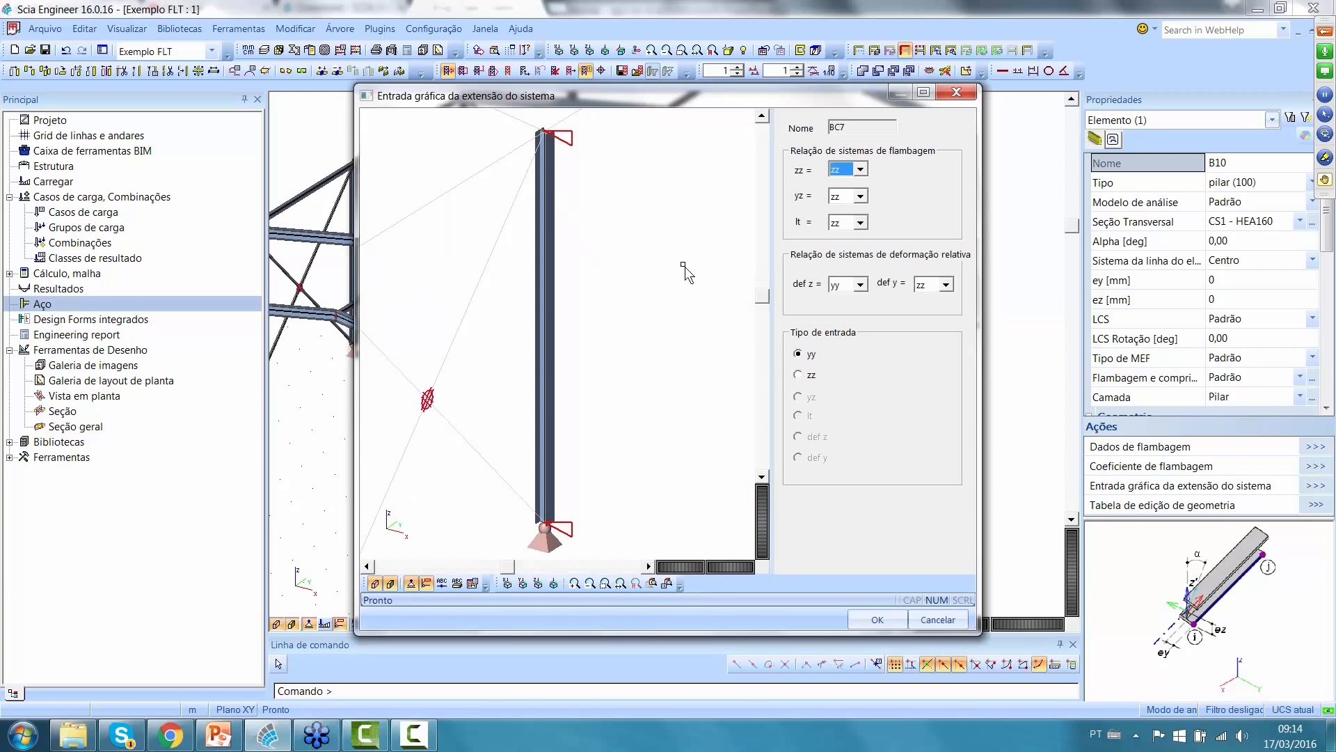
{"action": "left_click", "coordinate": [799, 375]}
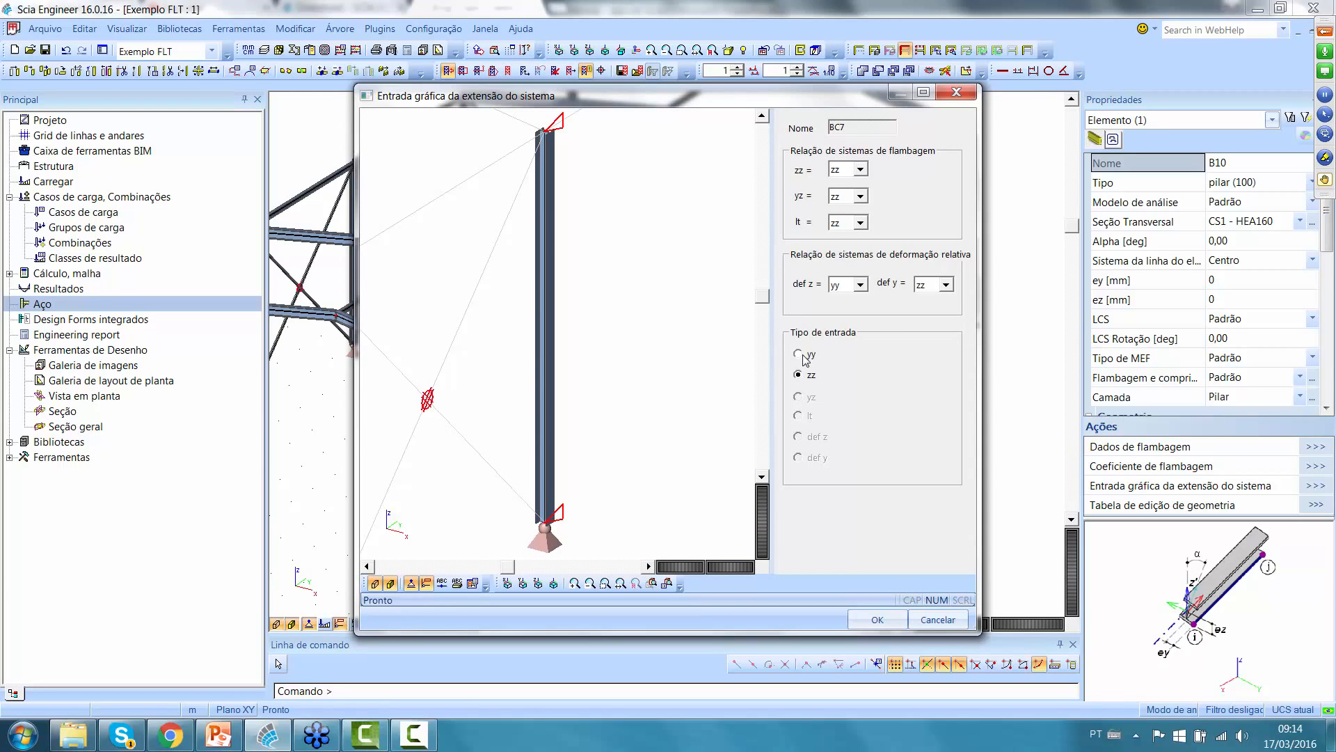
{"action": "left_click", "coordinate": [877, 619]}
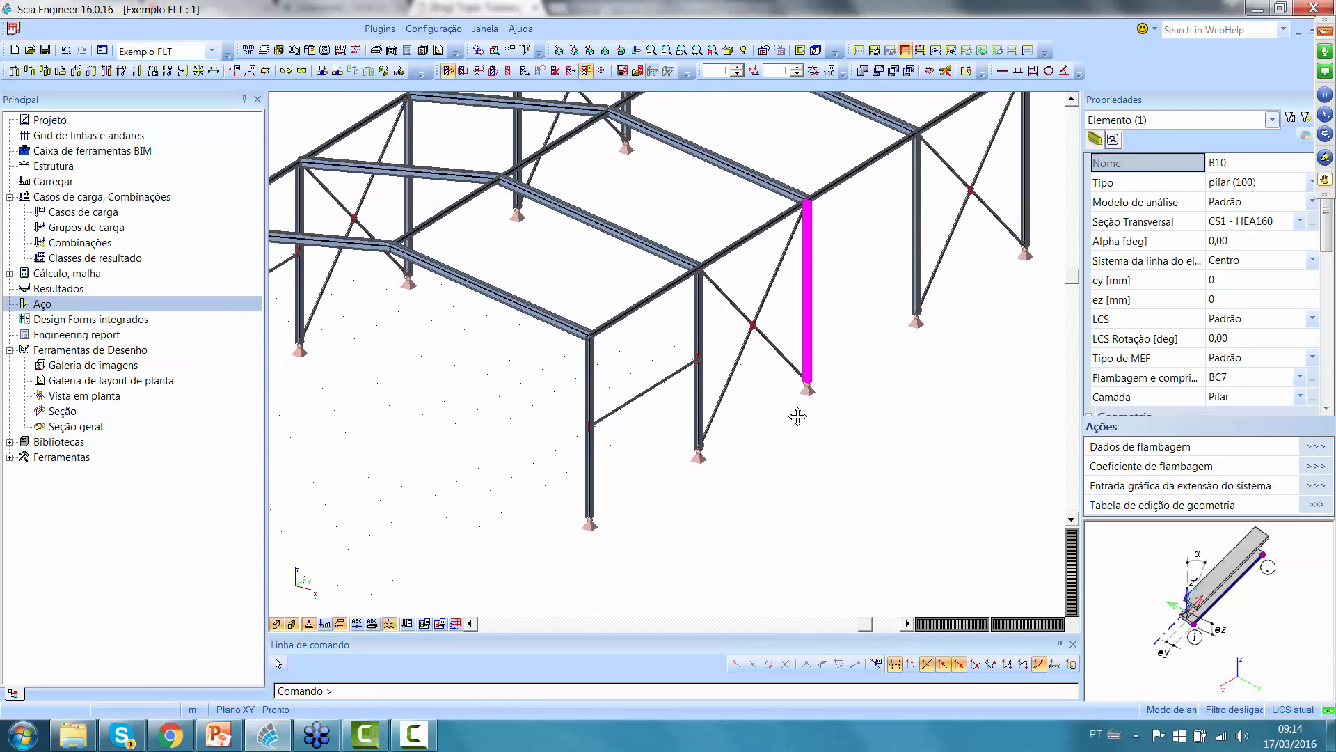
{"action": "key", "text": "Escape"}
- Compare the yy and zz restraints of corner column B4 in the graphical system length input without saving them
{"action": "left_click", "coordinate": [604, 387]}
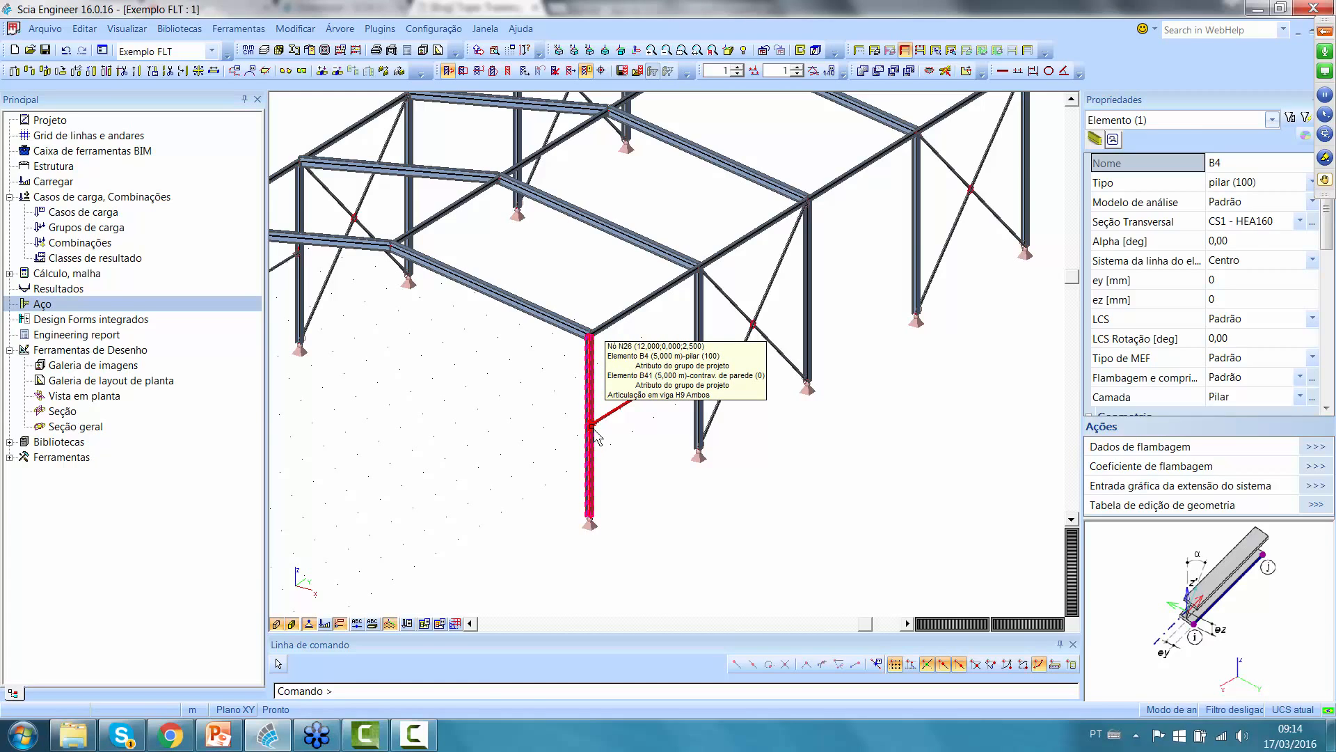
{"action": "key", "text": "Escape"}
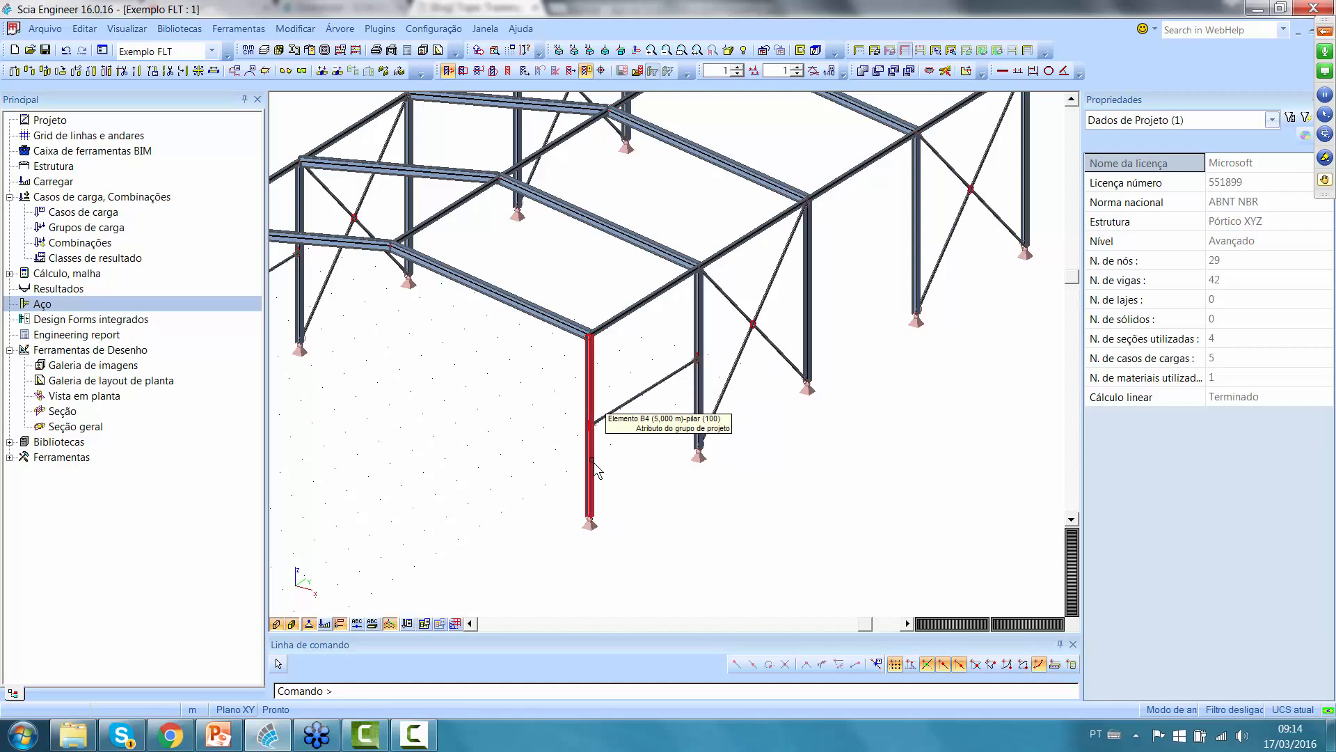
{"action": "left_click", "coordinate": [590, 501]}
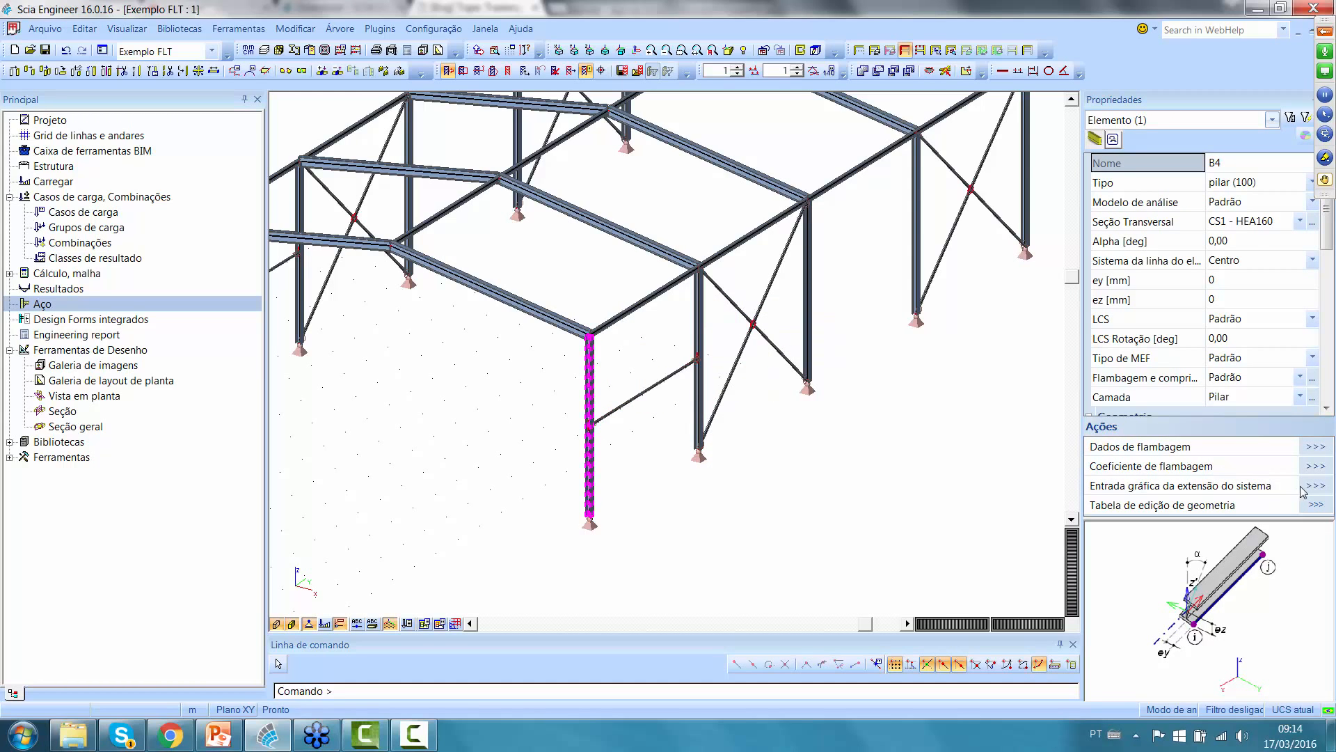
{"action": "left_click", "coordinate": [1204, 485]}
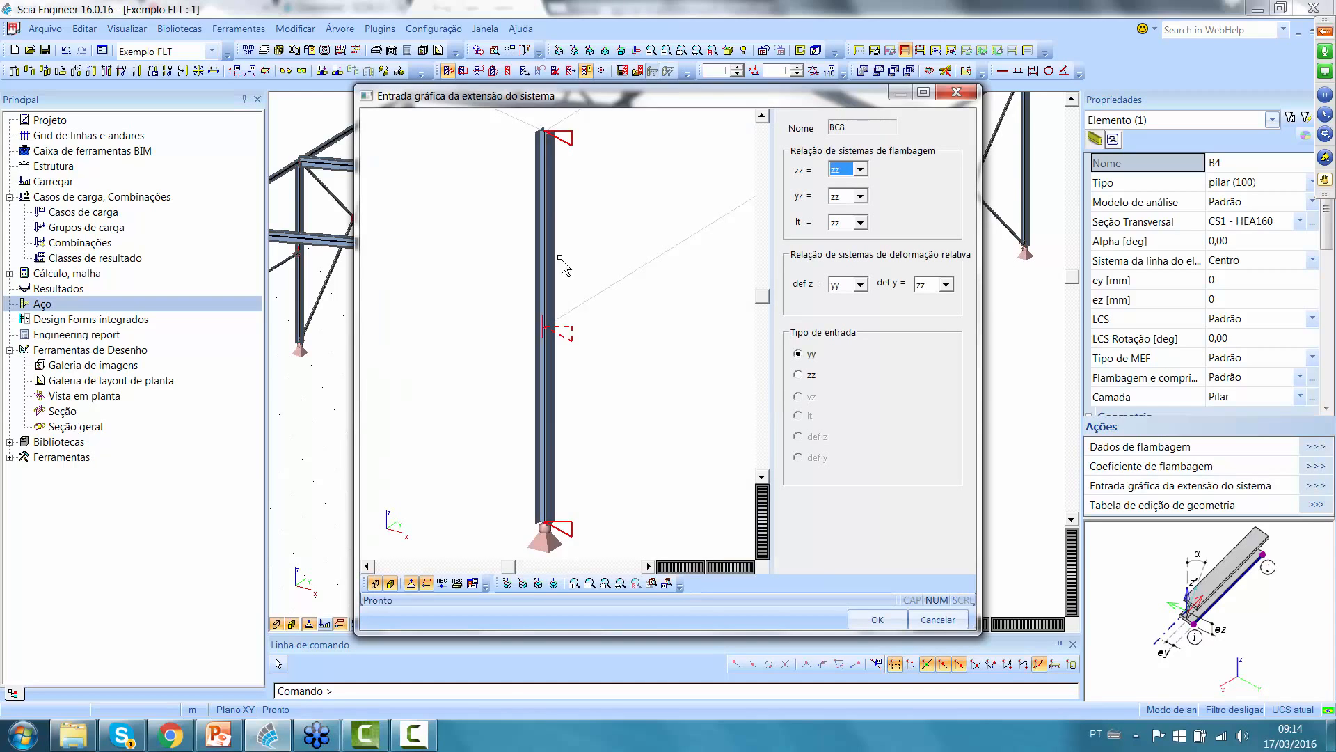
{"action": "left_click", "coordinate": [808, 376]}
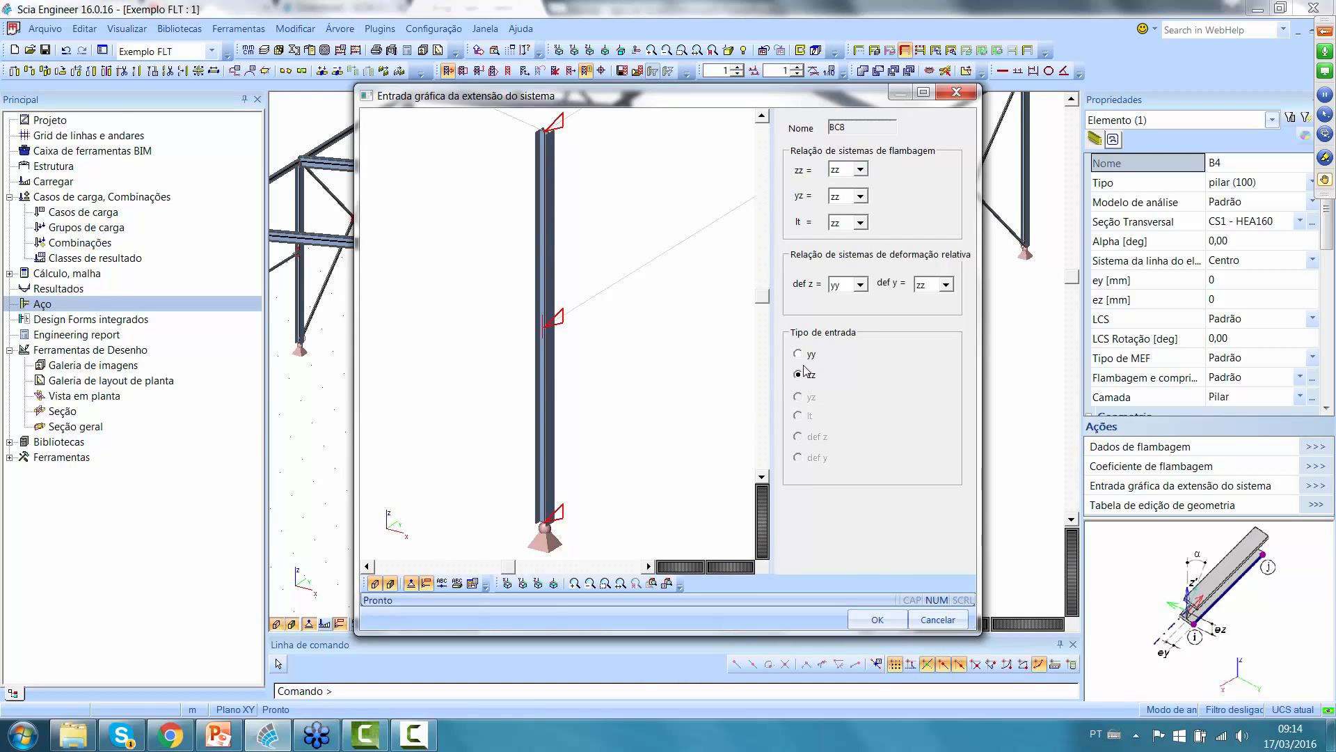
{"action": "left_click", "coordinate": [799, 355]}
{"action": "left_click", "coordinate": [801, 375]}
{"action": "left_click", "coordinate": [800, 356]}
{"action": "left_click", "coordinate": [959, 618]}
{"action": "scroll", "coordinate": [557, 307], "scroll_direction": "up", "scroll_amount": 3}
{"action": "key", "text": "Escape"}
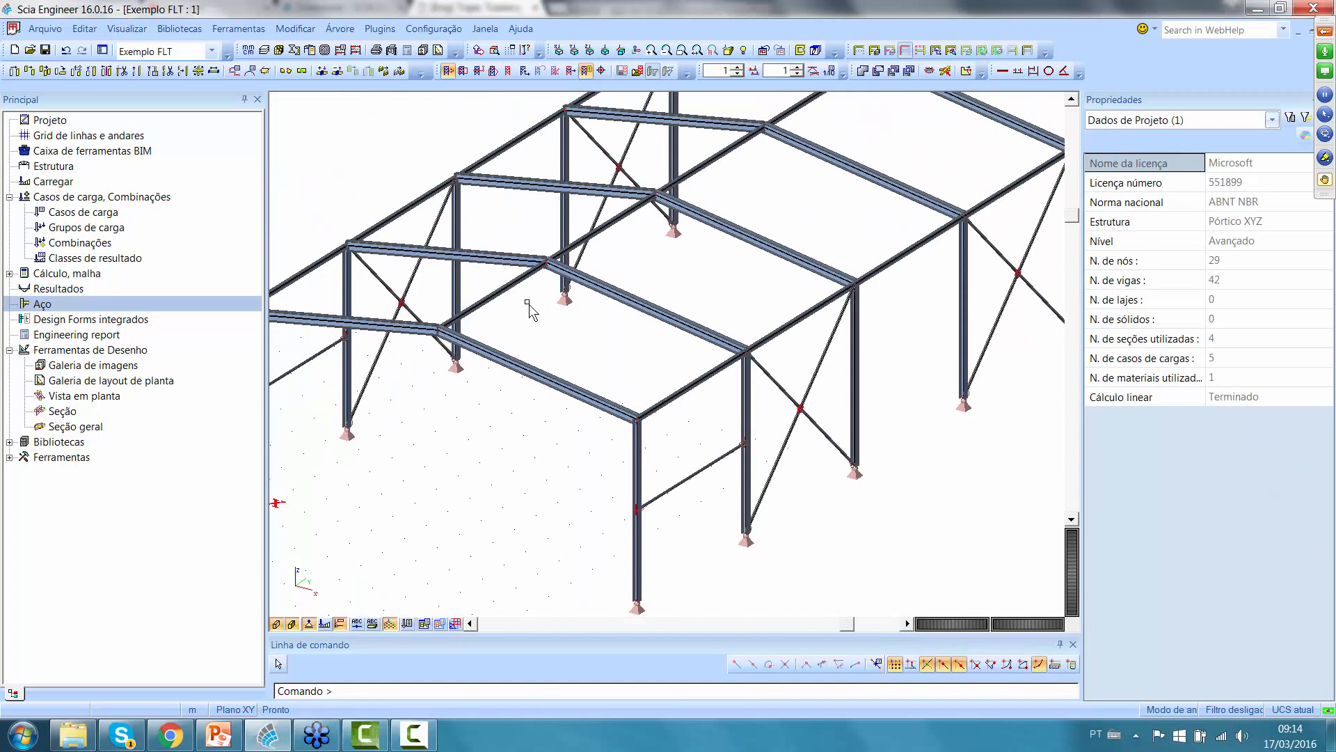
{"action": "left_click", "coordinate": [515, 286]}
{"action": "middle_click_drag", "start_coordinate": [611, 307], "coordinate": [674, 453]}
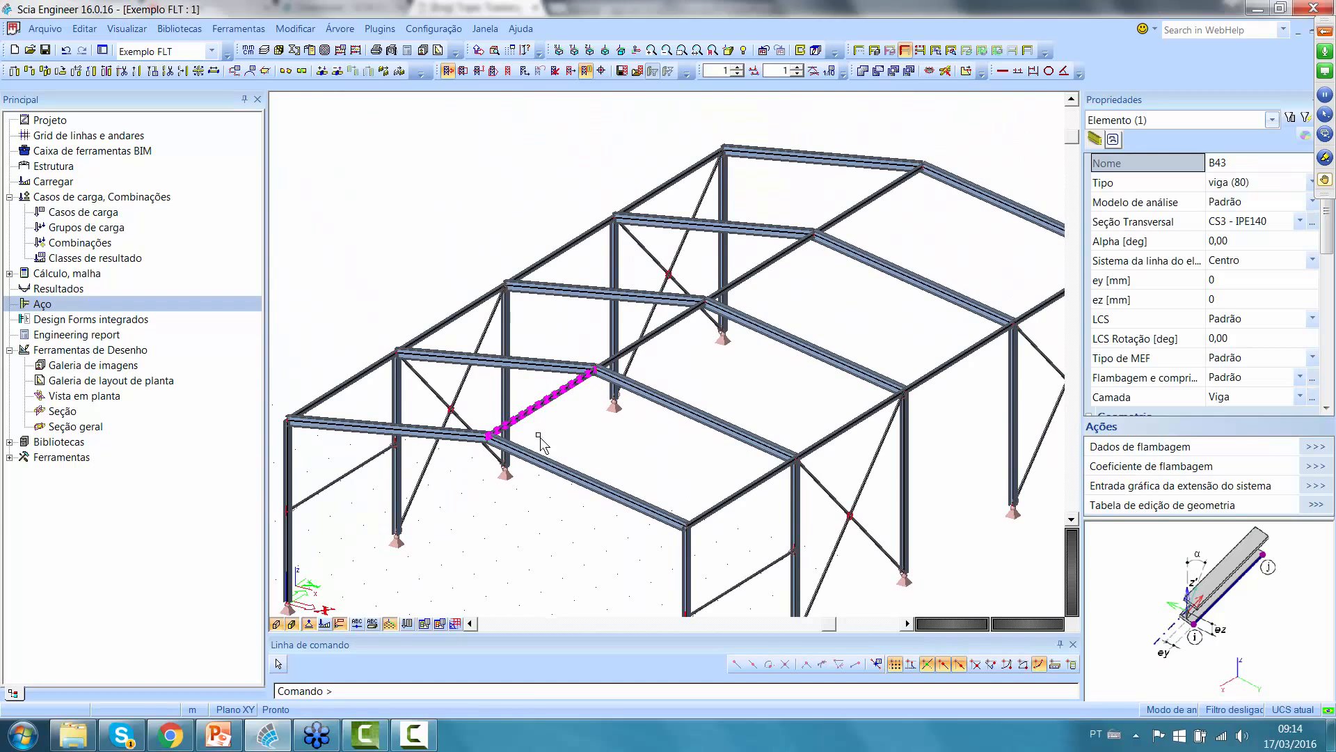
{"action": "left_click", "coordinate": [689, 310]}
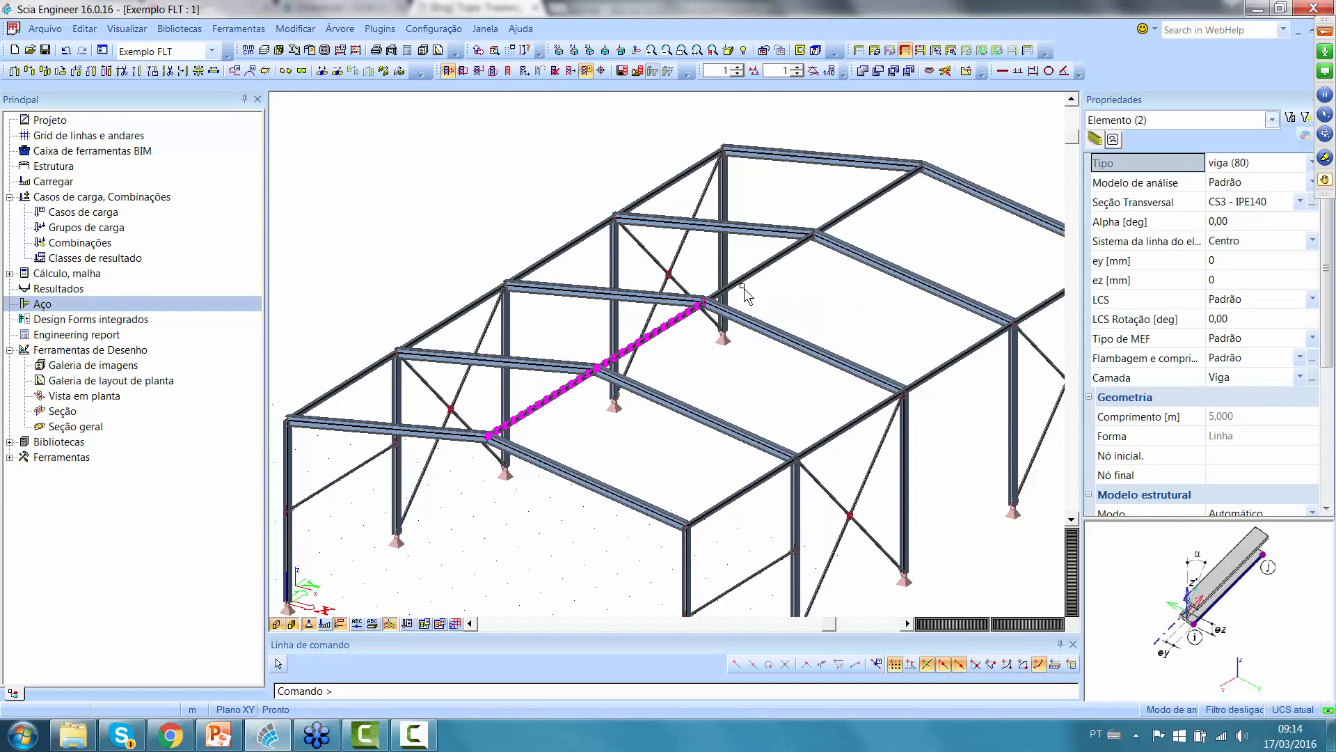
{"action": "key", "text": "Escape"}
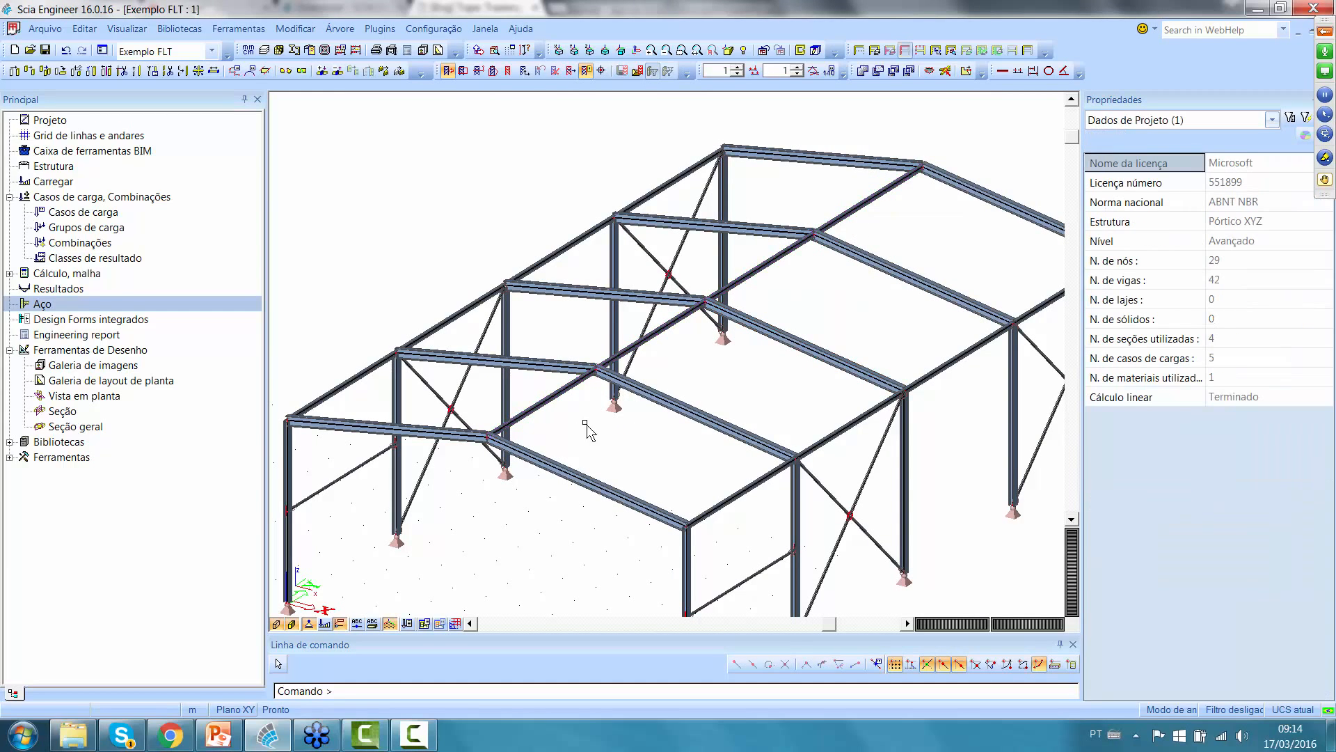
- Compare the yy and zz restraints along ridge beam B43 in the graphical system length input without saving them
{"action": "left_click", "coordinate": [554, 402]}
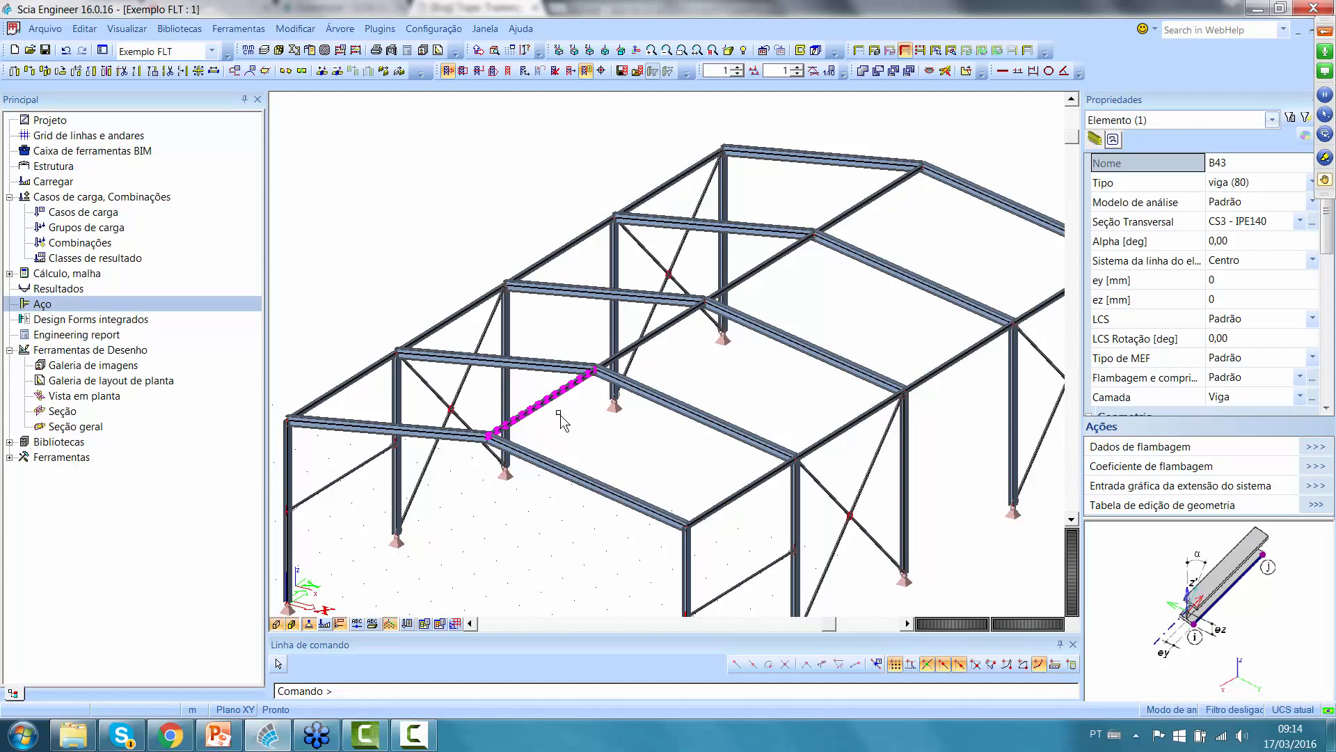
{"action": "left_click", "coordinate": [1313, 485]}
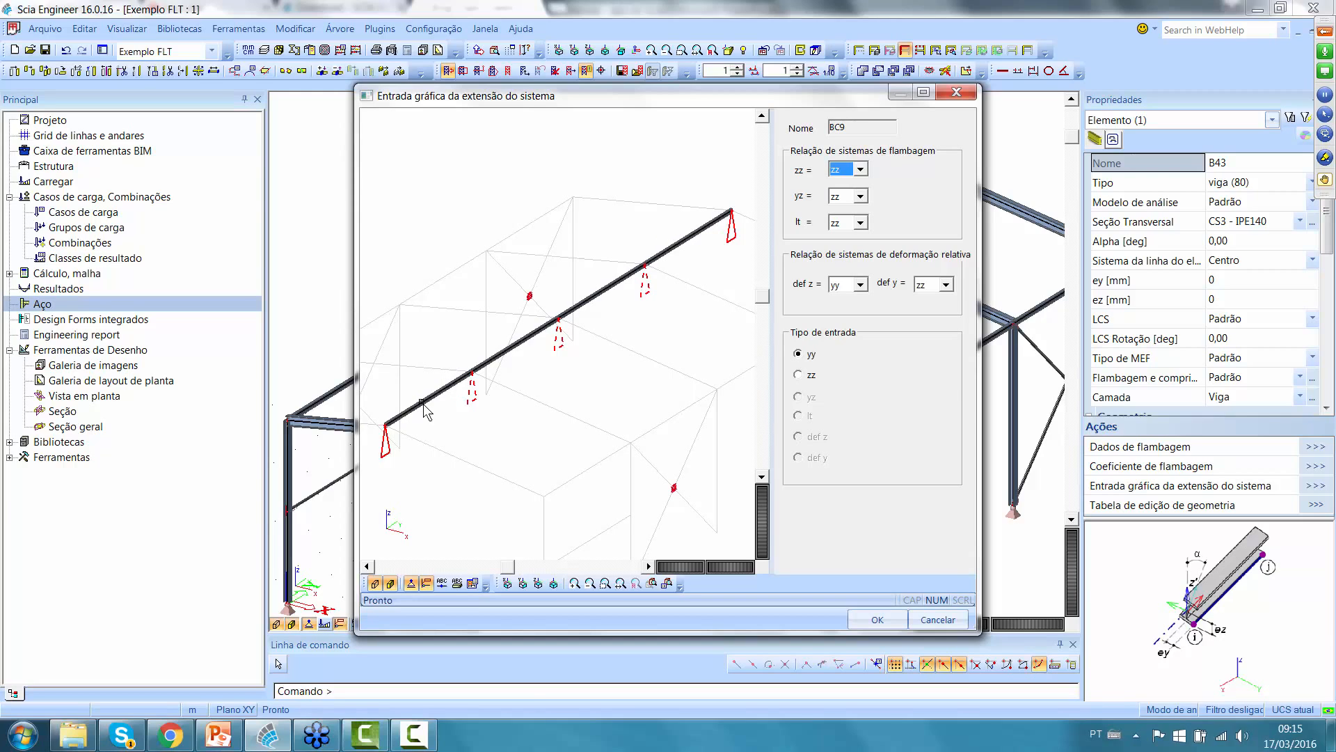
{"action": "left_click", "coordinate": [799, 376]}
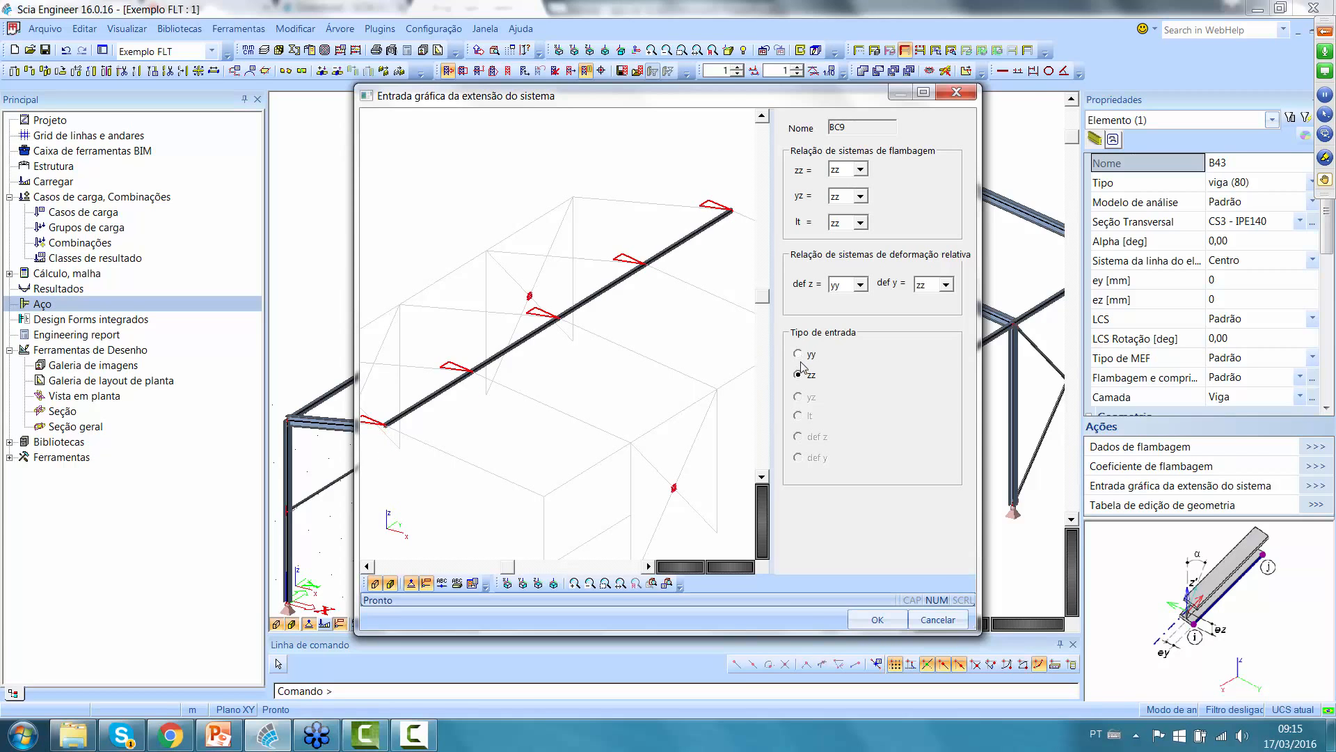
{"action": "left_click", "coordinate": [800, 355]}
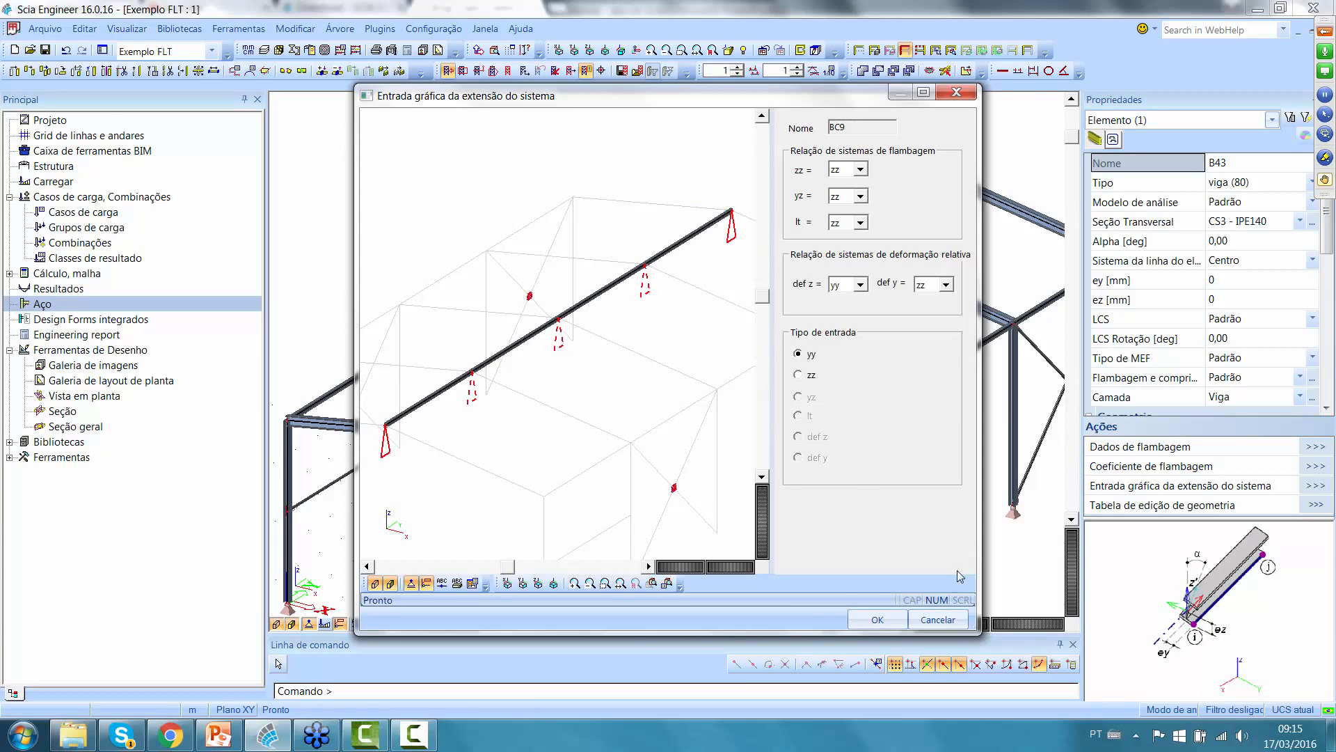
{"action": "left_click", "coordinate": [940, 619]}
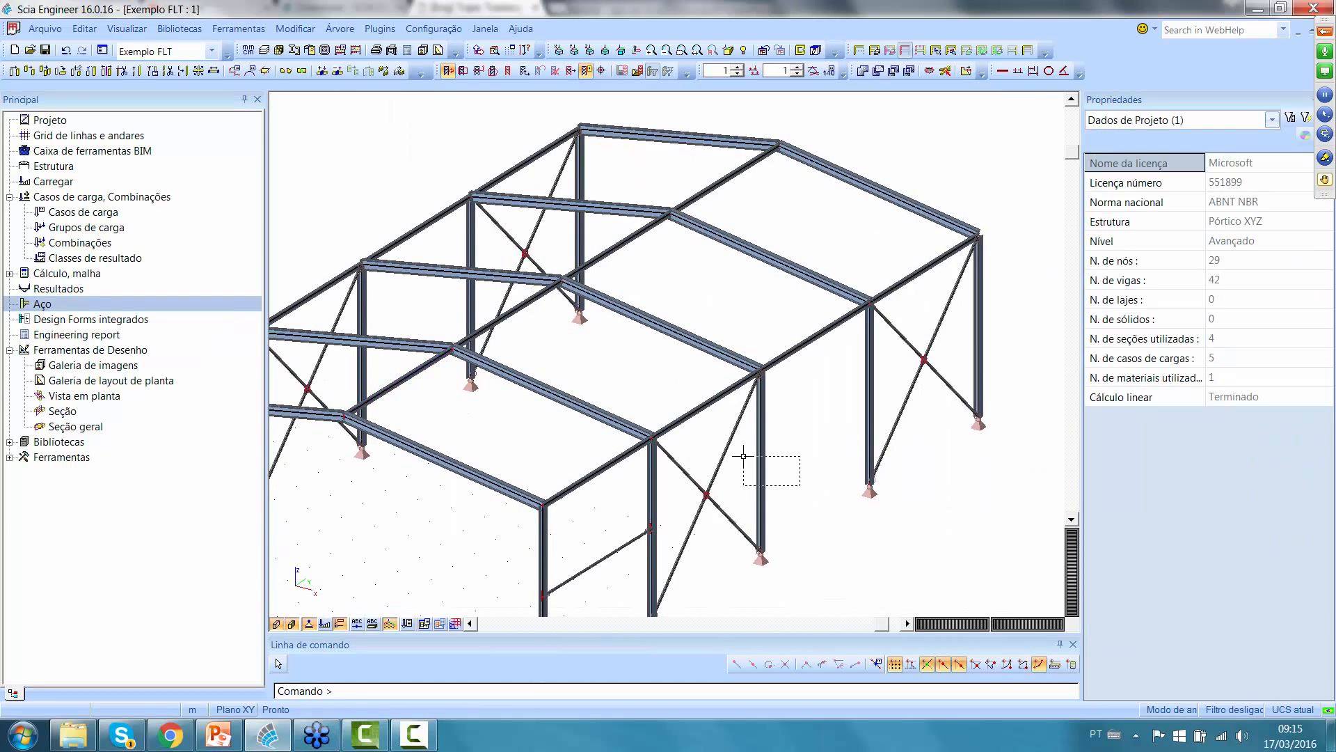
- Select column B10 and open its assigned buckling data
{"action": "left_click", "coordinate": [760, 461]}
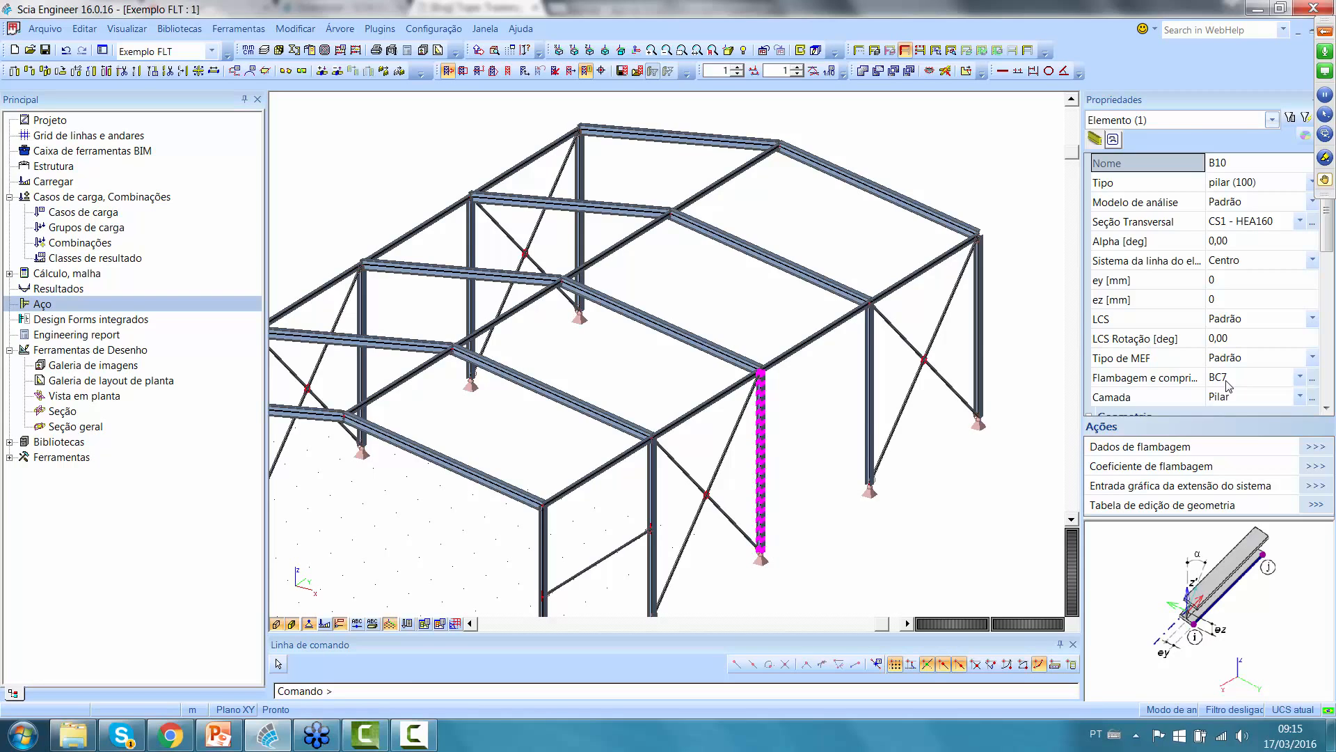
{"action": "left_click", "coordinate": [1313, 377]}
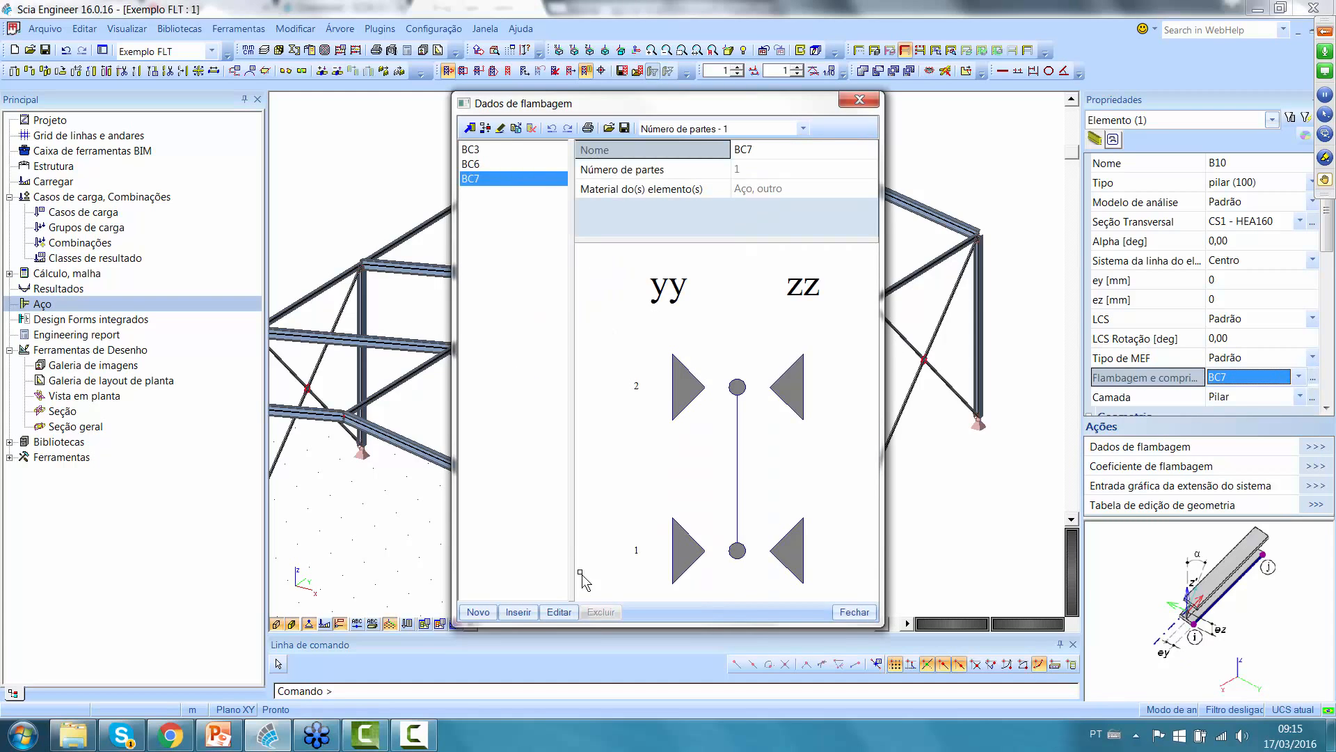
{"action": "left_click", "coordinate": [560, 613]}
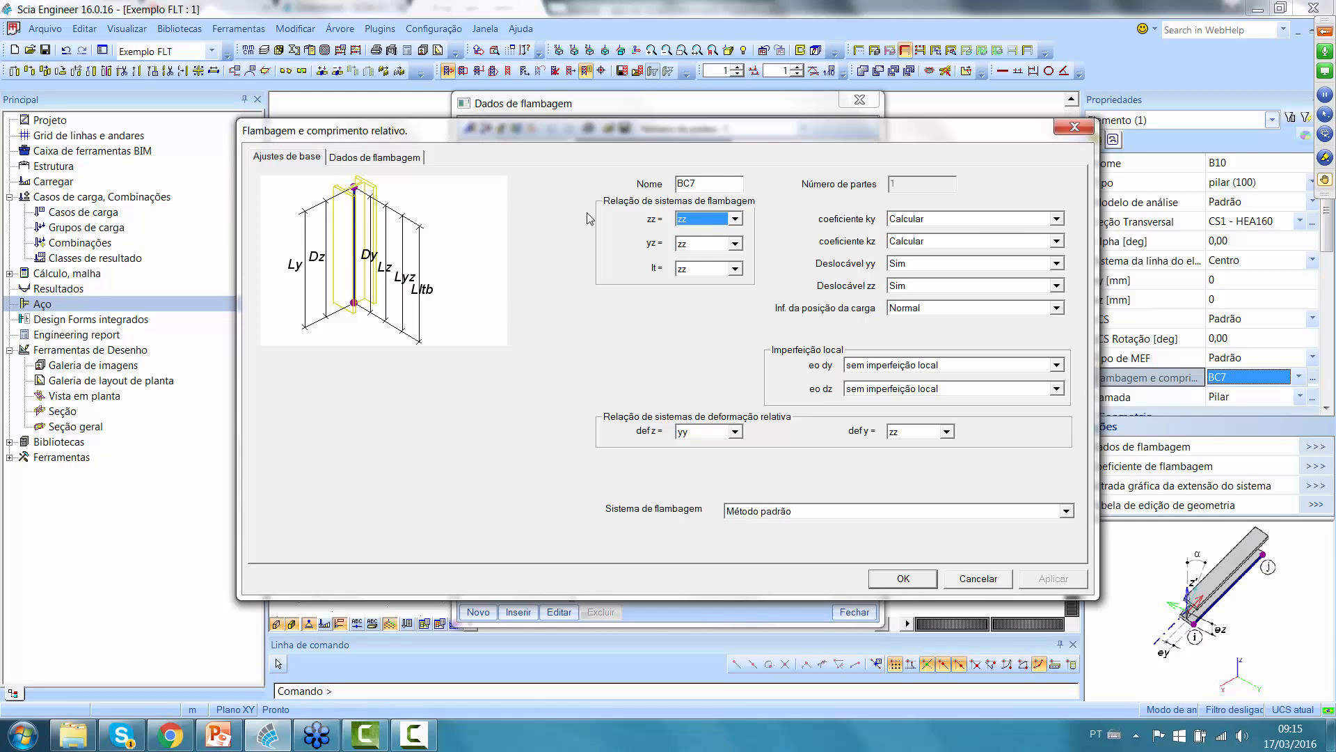
{"action": "left_click", "coordinate": [977, 222]}
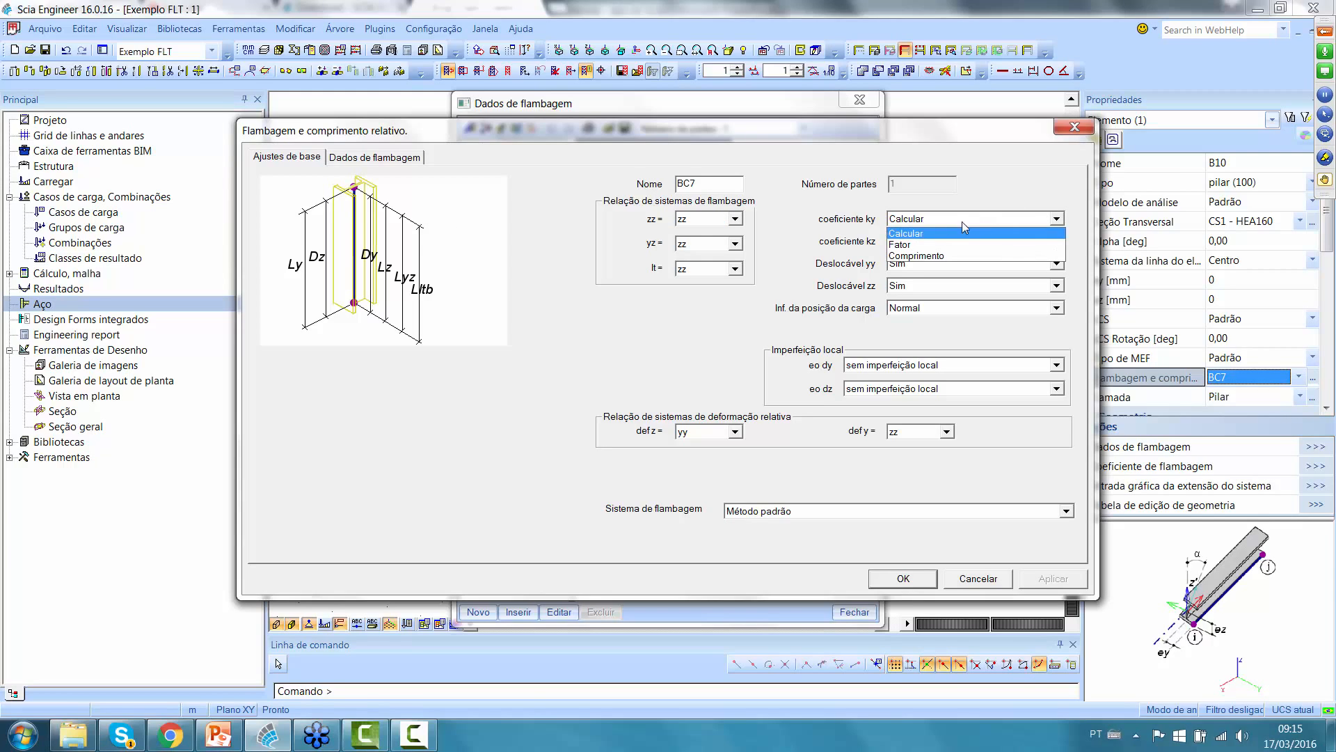
{"action": "left_click", "coordinate": [920, 242]}
{"action": "left_click", "coordinate": [928, 242]}
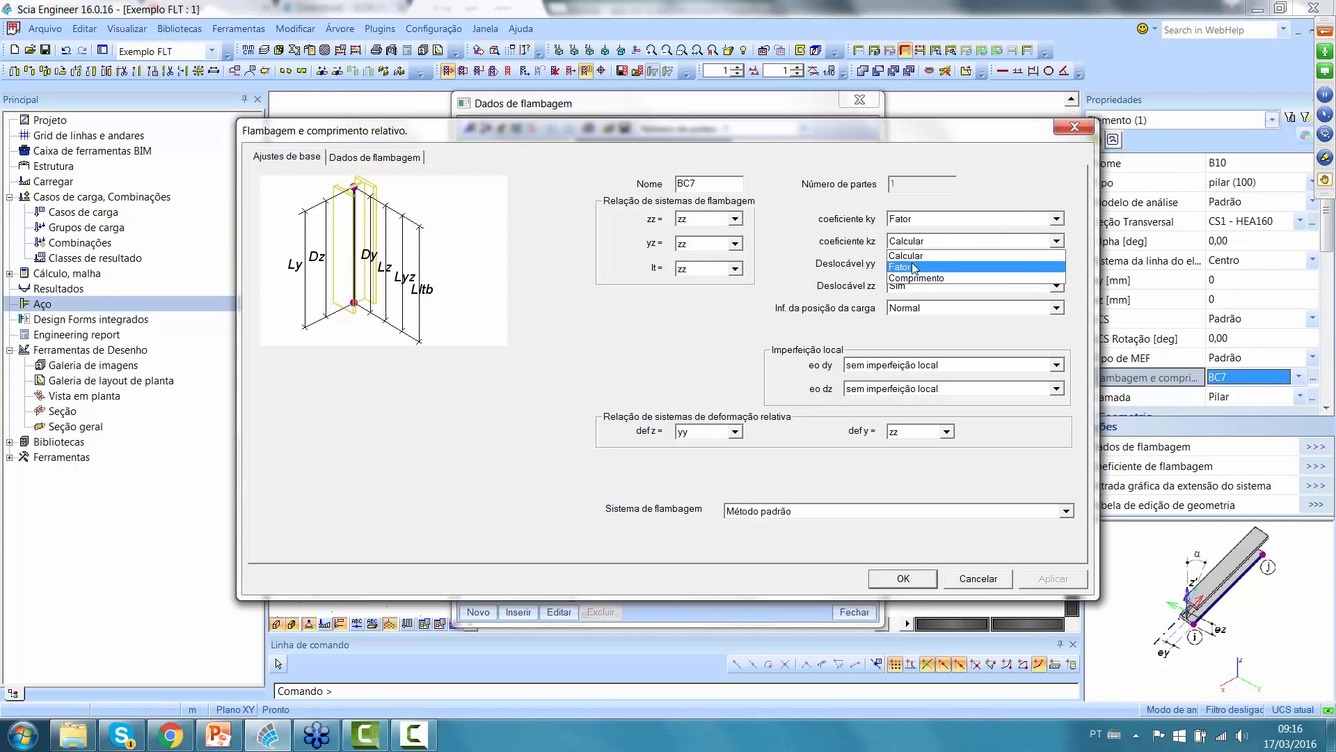
{"action": "left_click", "coordinate": [915, 267]}
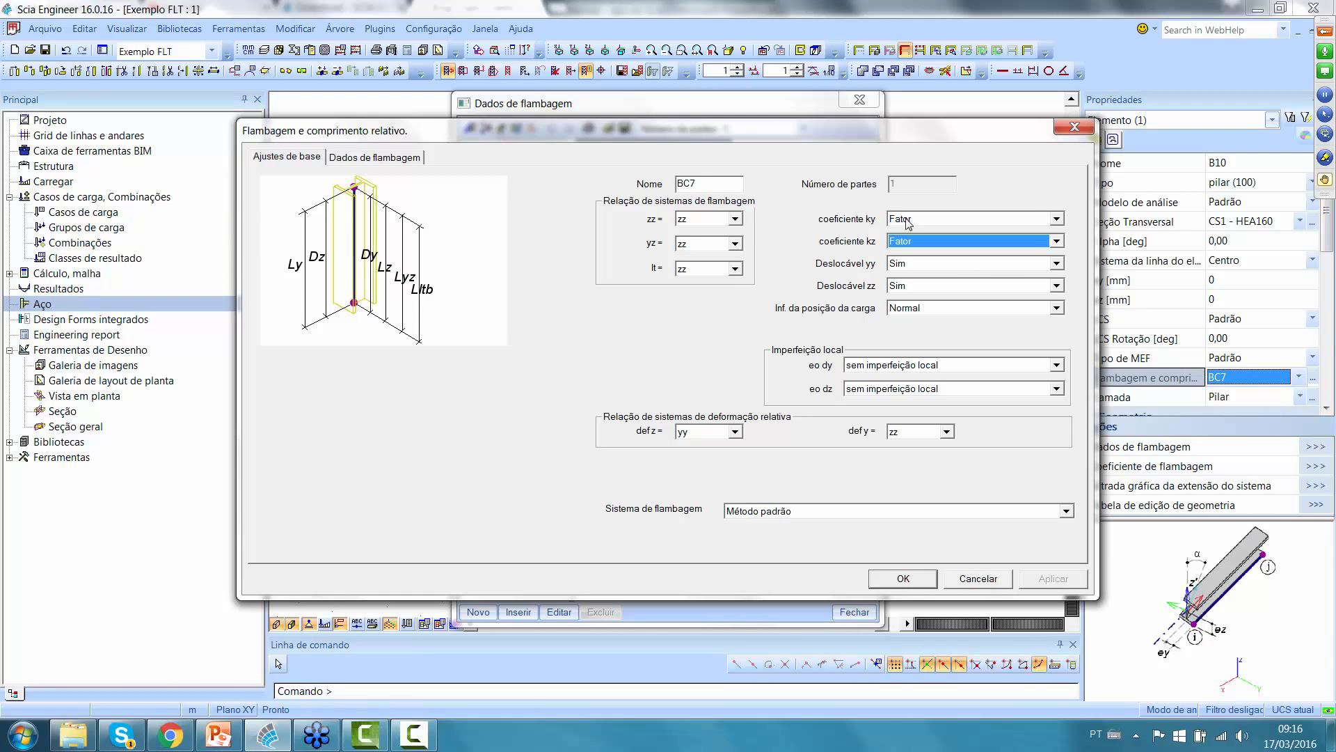
{"action": "left_click", "coordinate": [359, 160]}
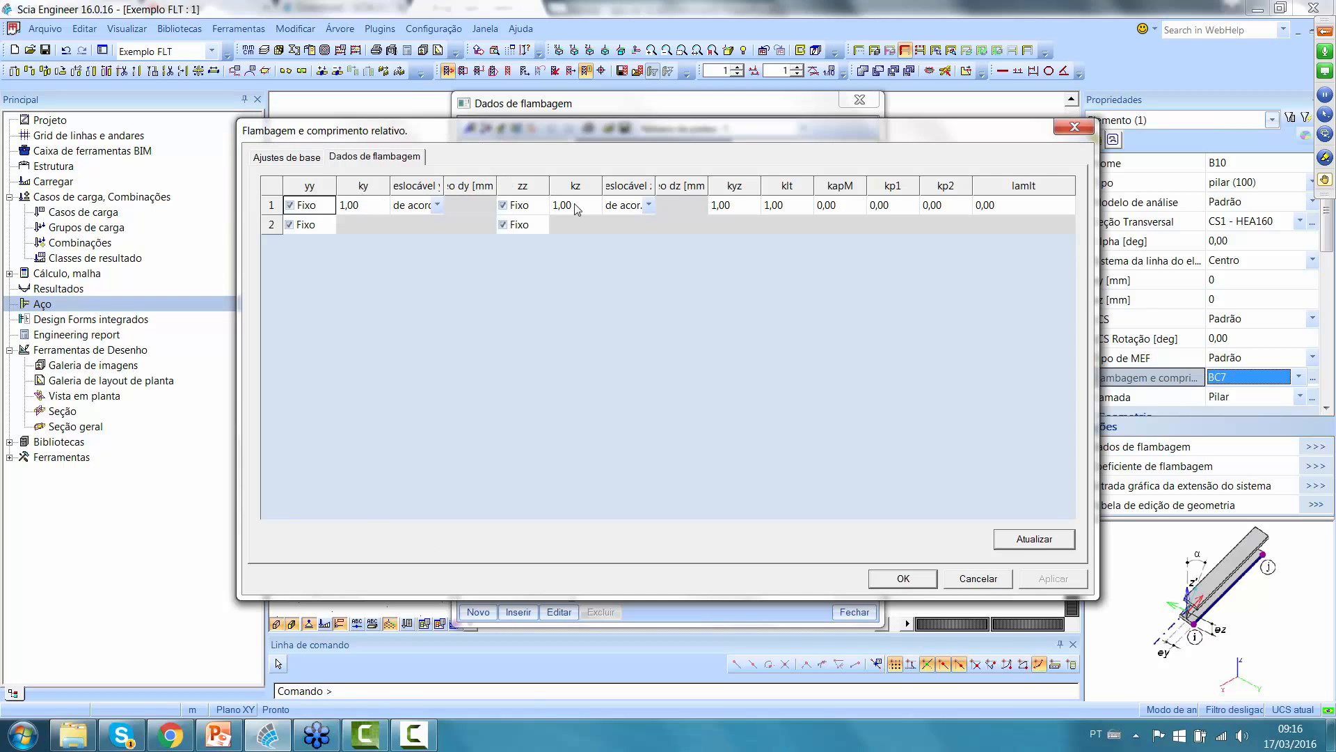
{"action": "left_click", "coordinate": [316, 157]}
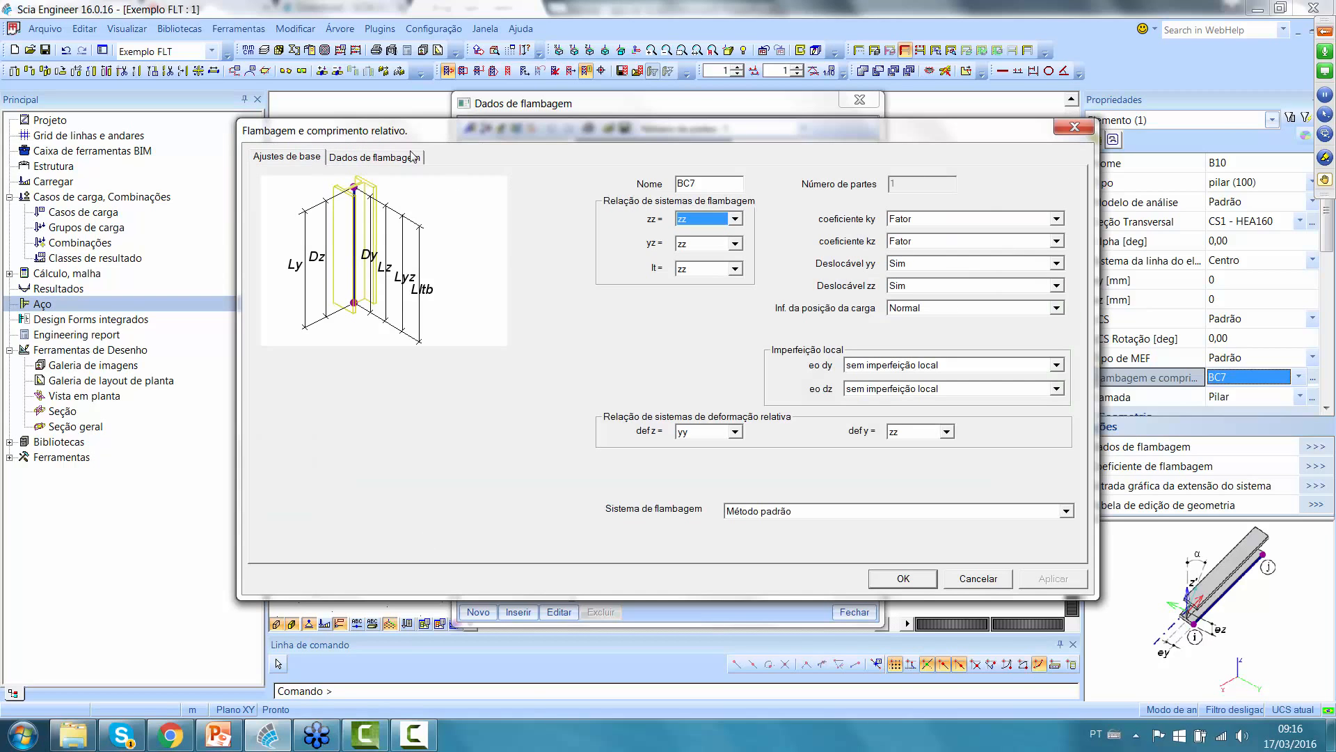
{"action": "left_click", "coordinate": [387, 157]}
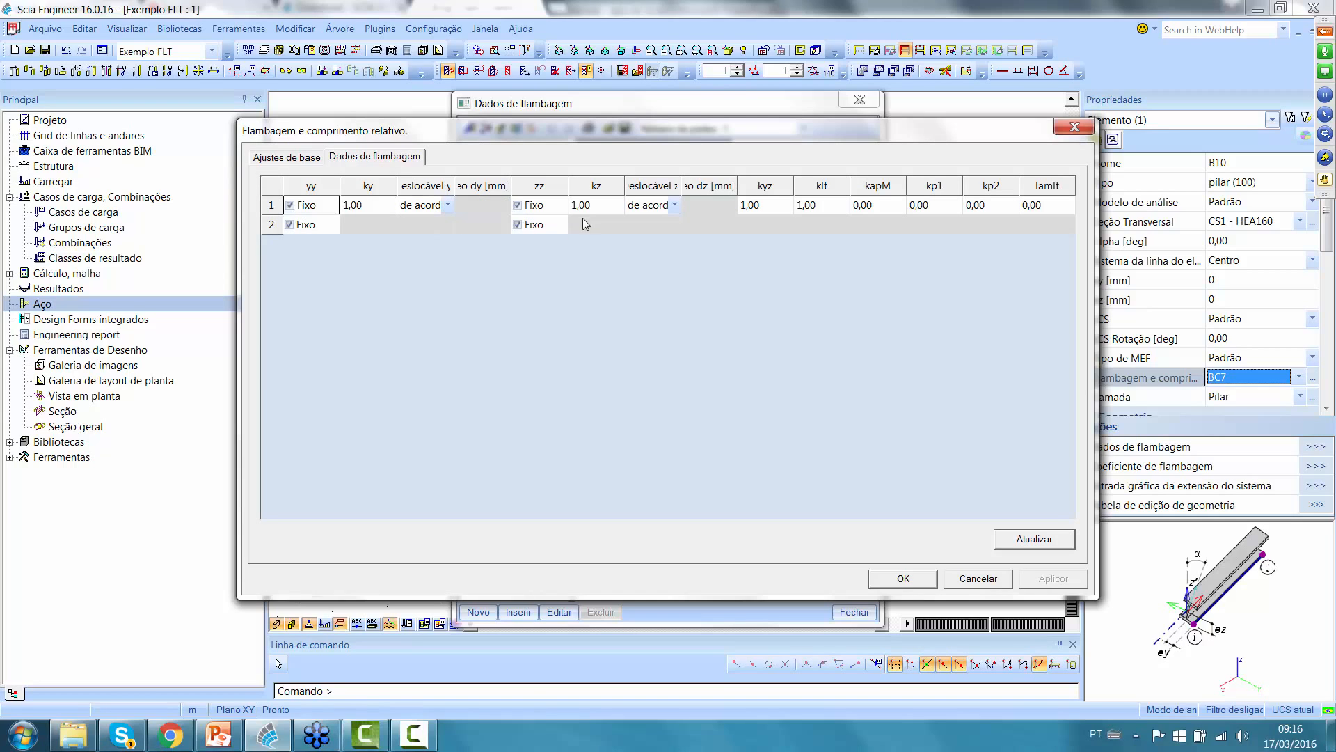
{"action": "left_click", "coordinate": [271, 159]}
{"action": "left_click", "coordinate": [977, 578]}
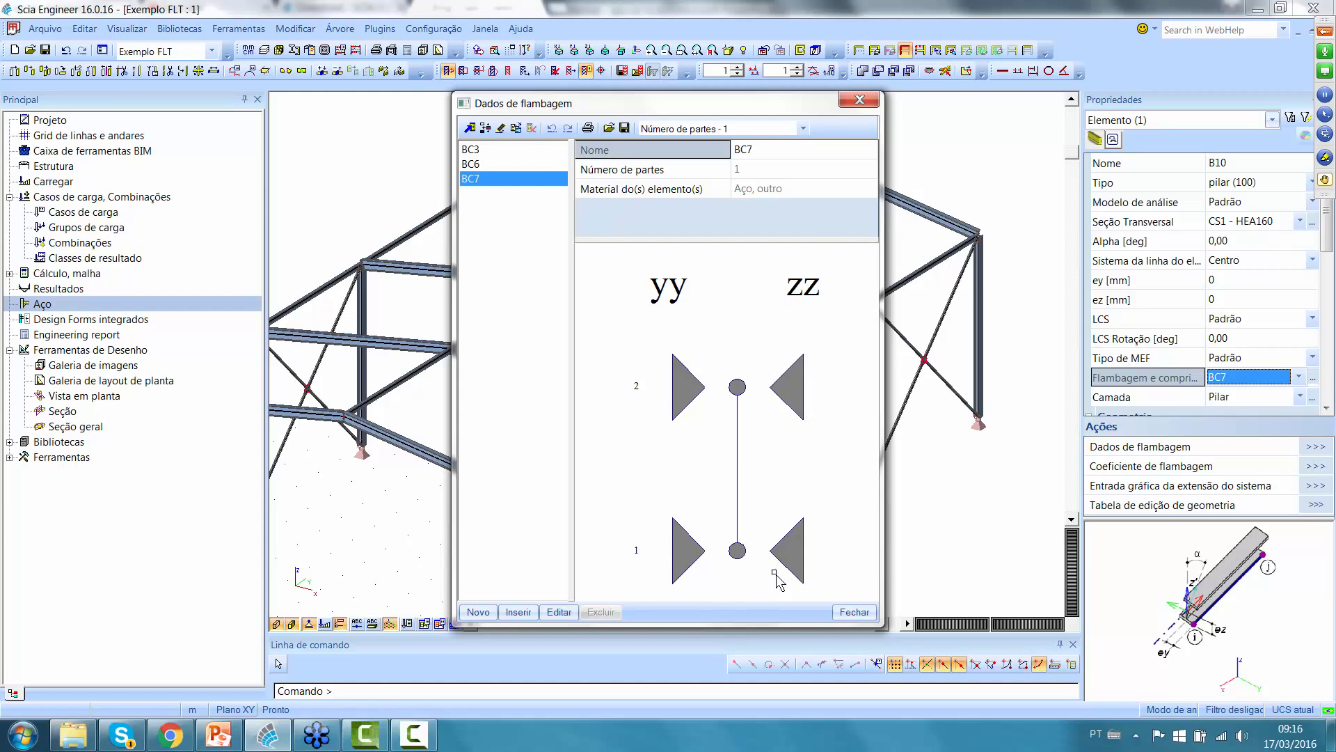
- Edit buckling data BC7 and set both the ky and kz coefficients to Fator
{"action": "left_click", "coordinate": [559, 612]}
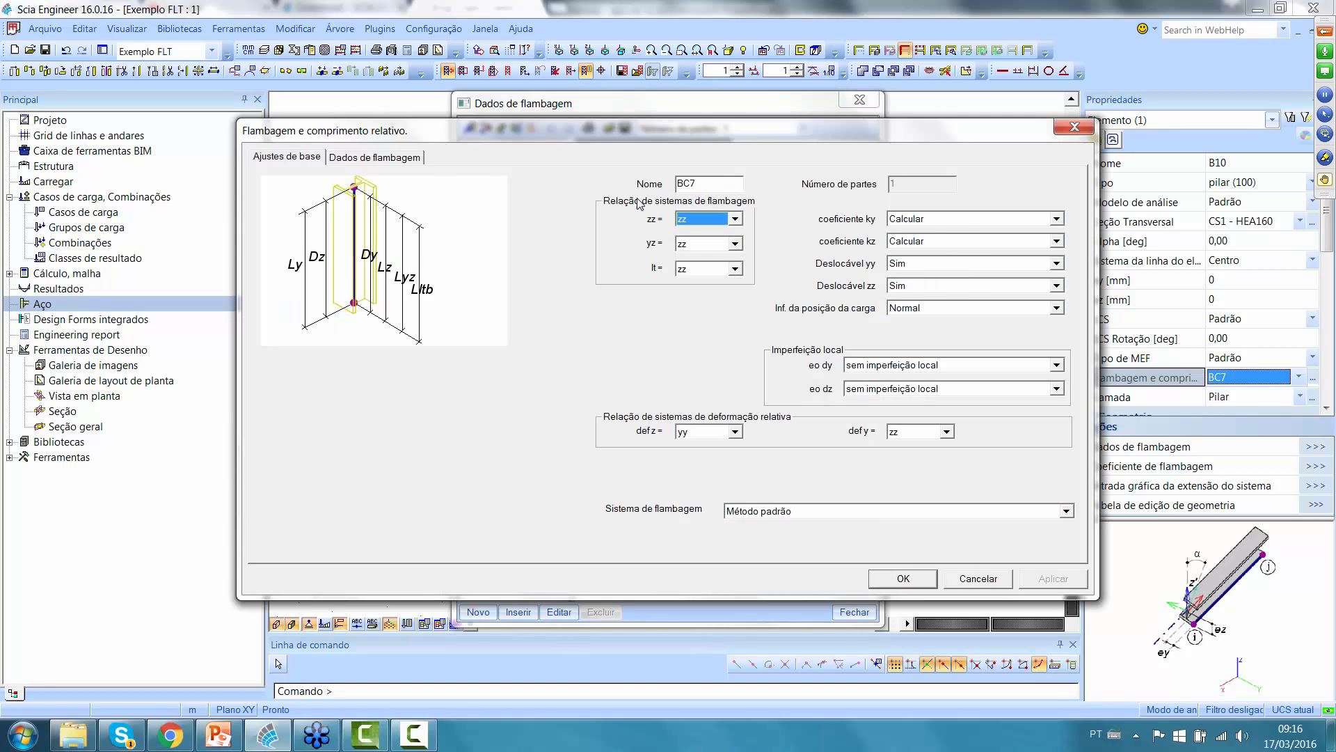
{"action": "left_click", "coordinate": [412, 159]}
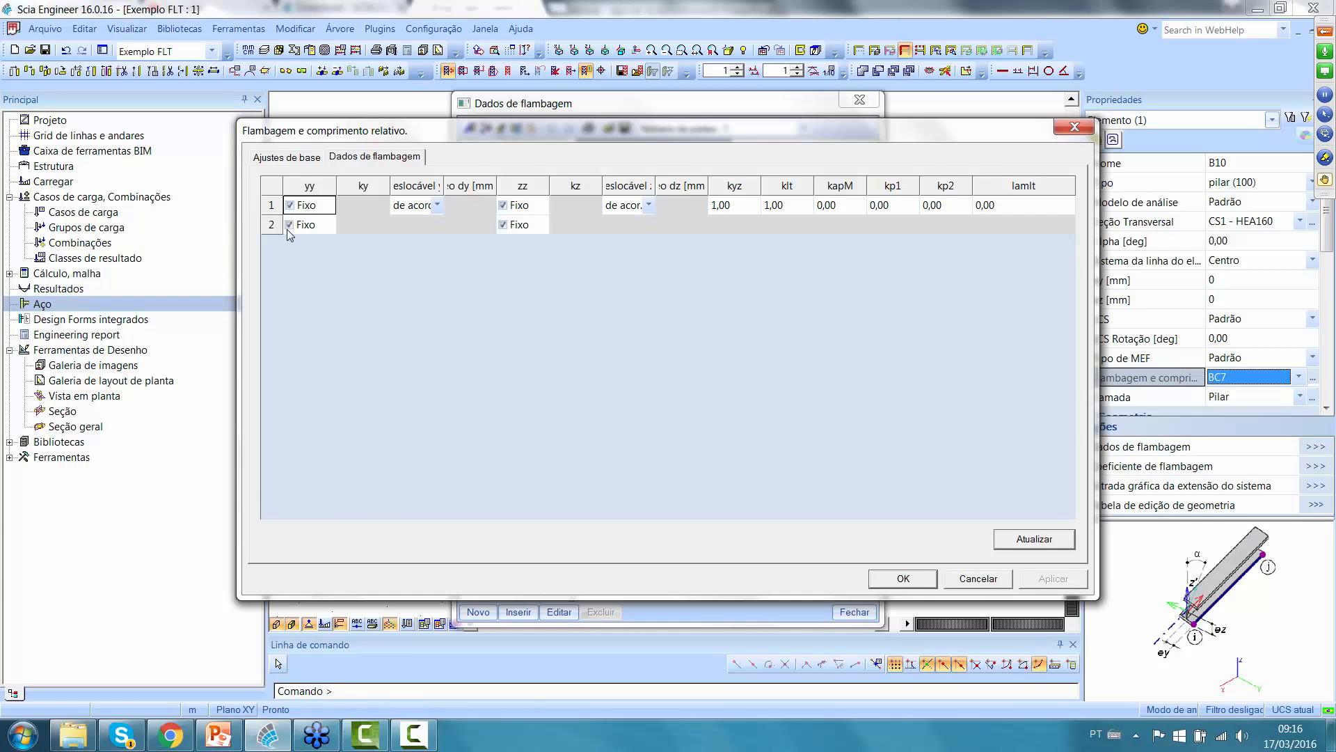
{"action": "left_click", "coordinate": [303, 158]}
{"action": "left_click", "coordinate": [983, 224]}
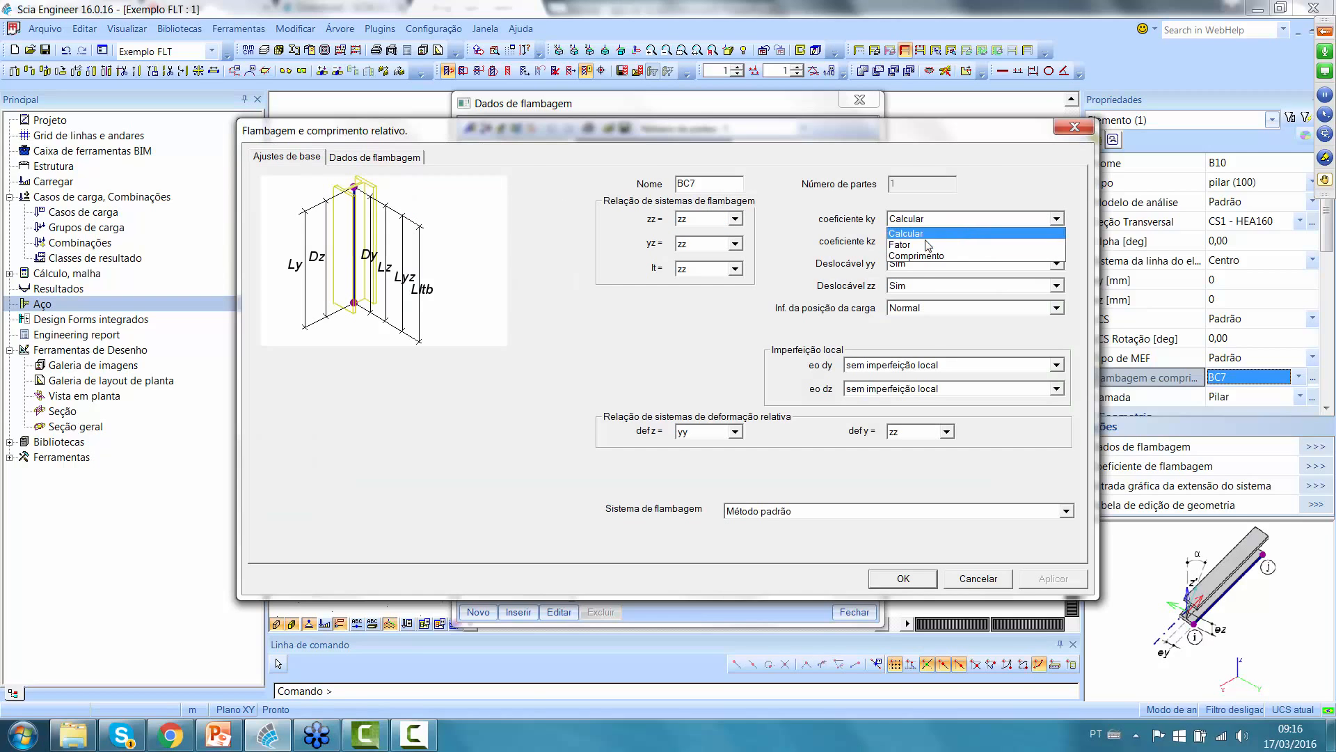
{"action": "left_click", "coordinate": [924, 243]}
{"action": "left_click", "coordinate": [924, 241]}
{"action": "left_click", "coordinate": [915, 268]}
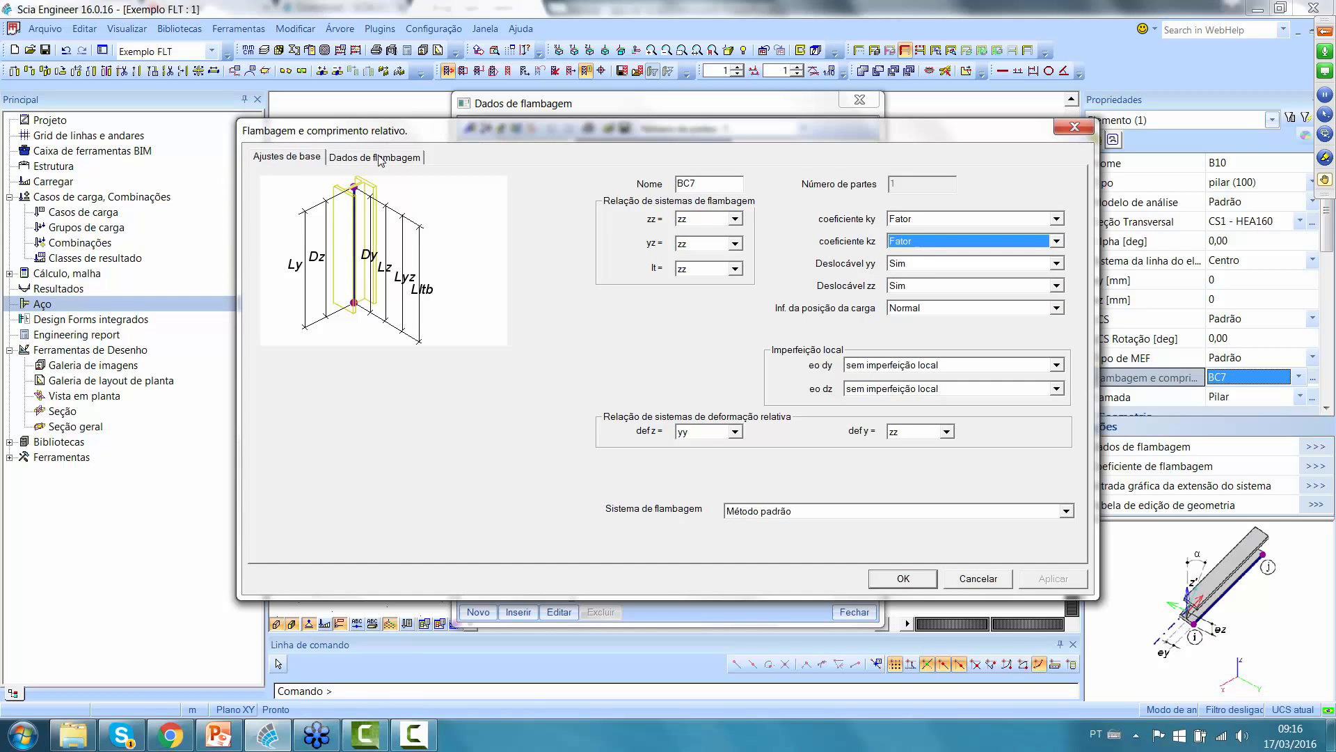
- Set sway about yy and zz to Não for part 1 of BC7 and save the buckling data
{"action": "left_click", "coordinate": [380, 158]}
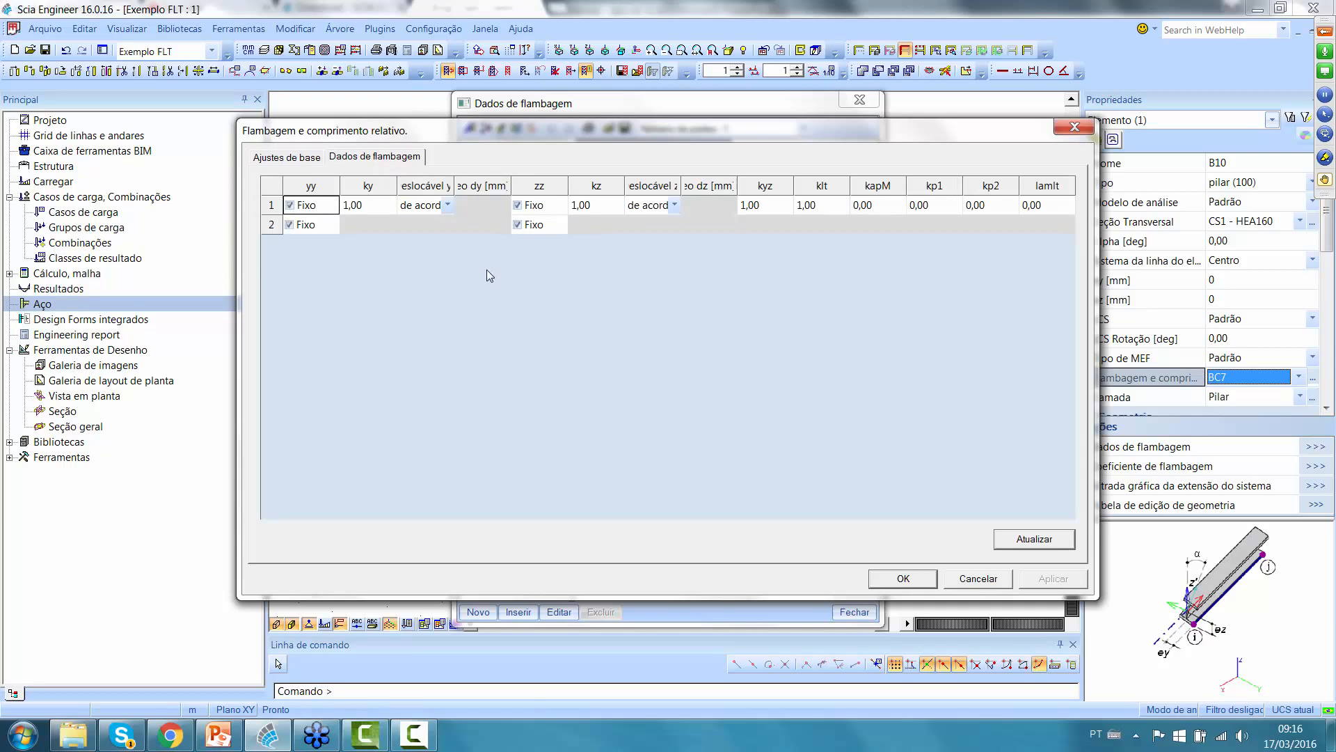
{"action": "left_click", "coordinate": [425, 204]}
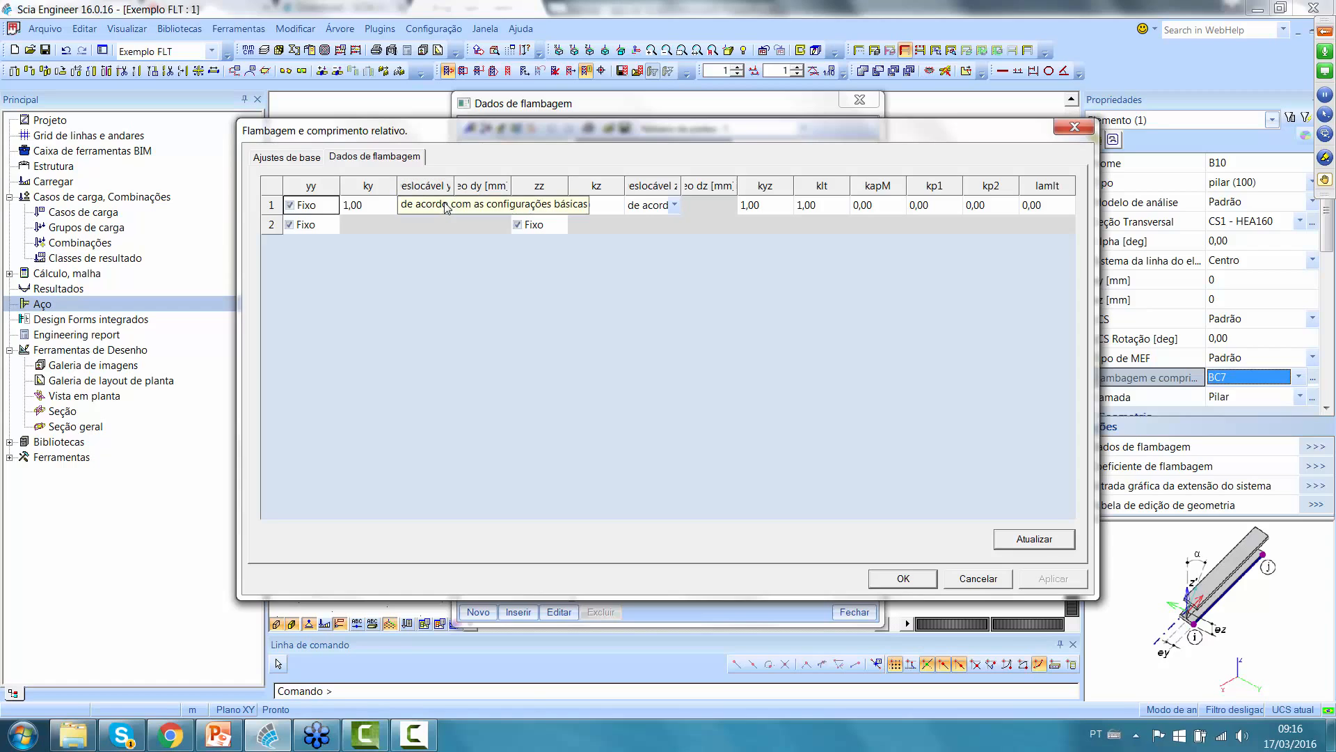
{"action": "left_click", "coordinate": [637, 205]}
{"action": "left_click", "coordinate": [439, 250]}
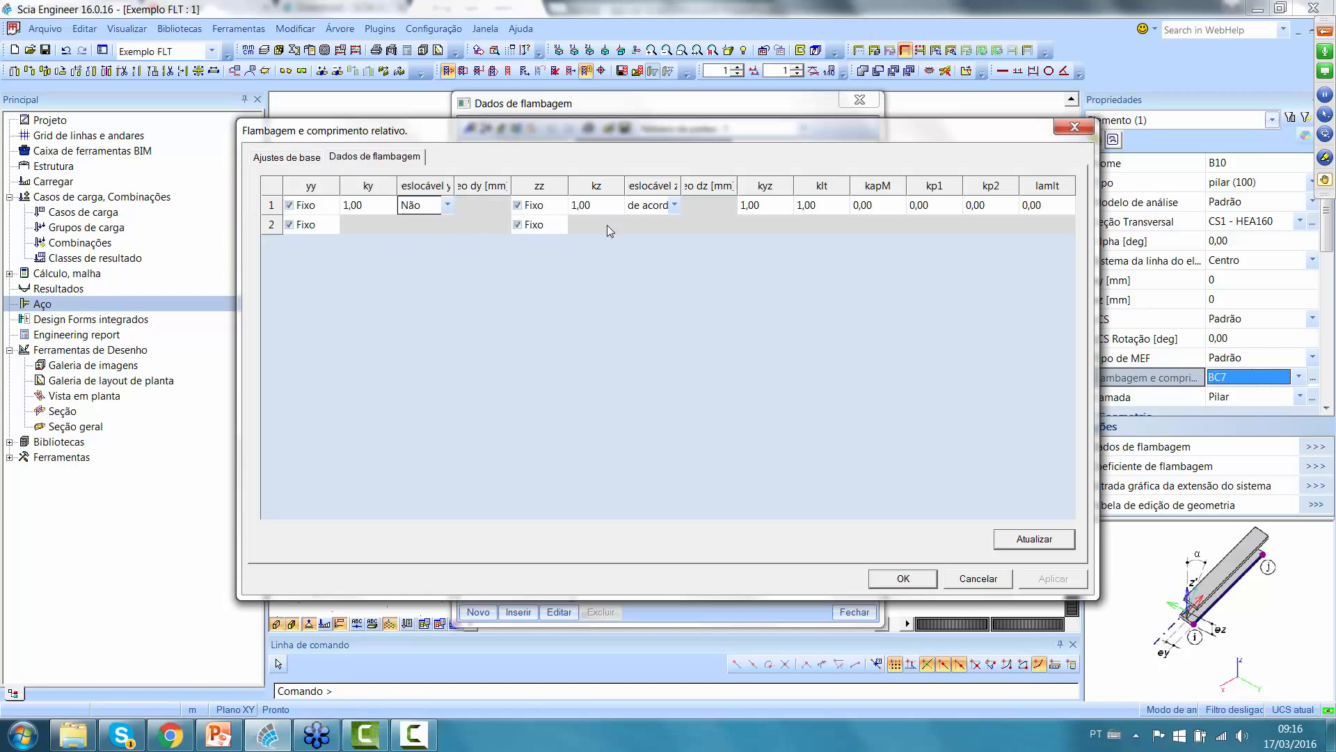
{"action": "left_click", "coordinate": [675, 207]}
{"action": "left_click", "coordinate": [658, 252]}
{"action": "left_click", "coordinate": [902, 578]}
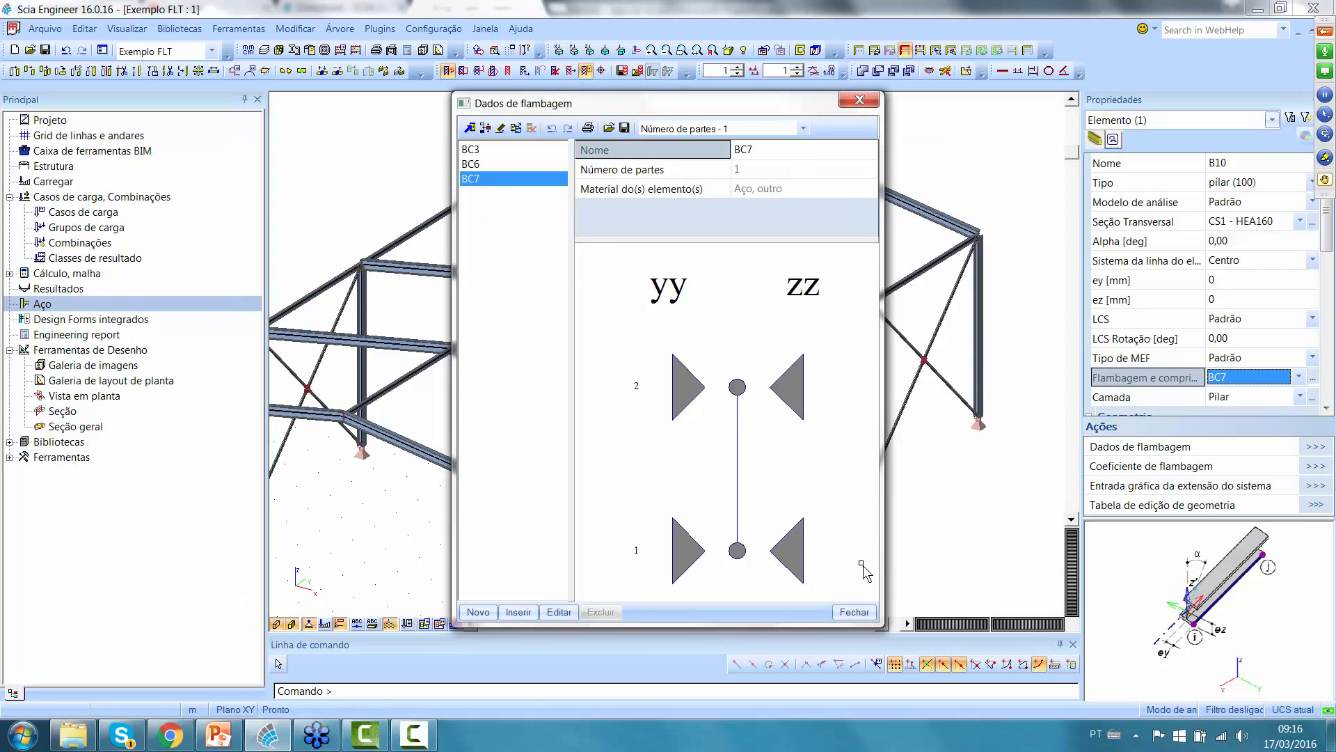
{"action": "left_click", "coordinate": [855, 612]}
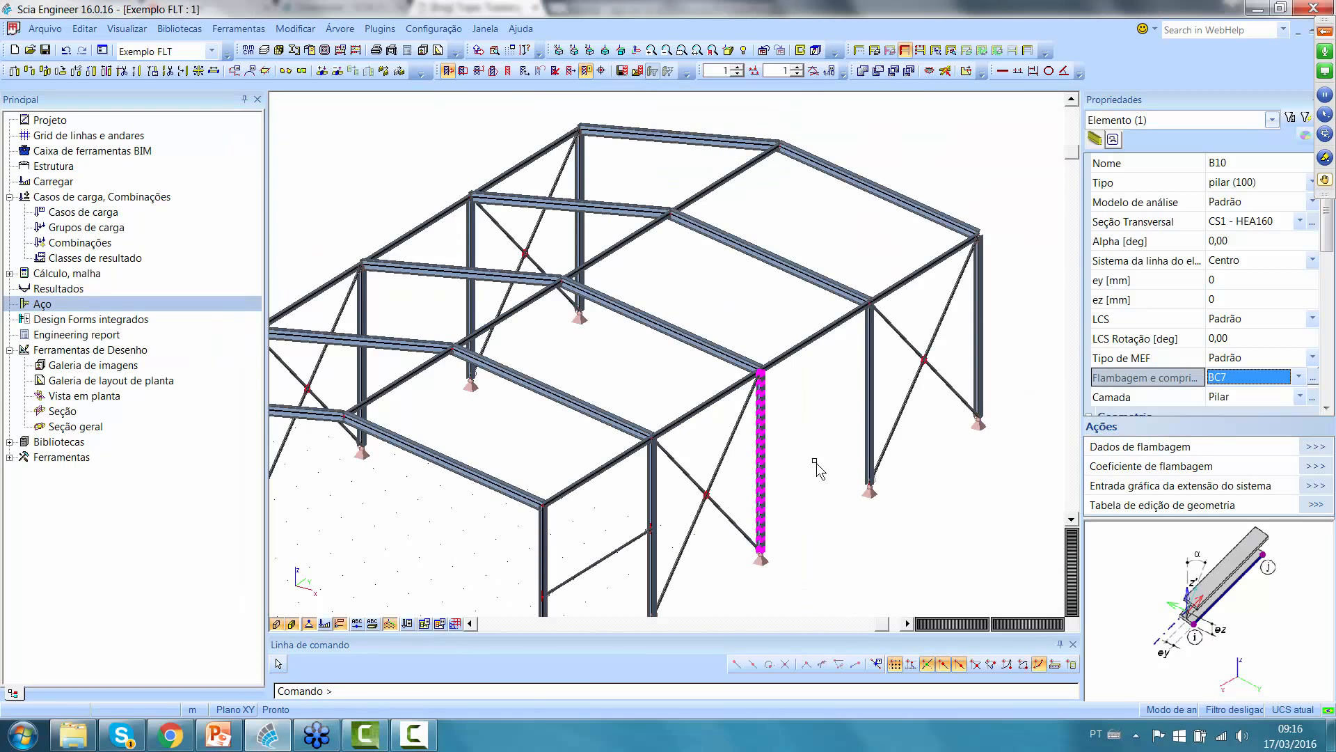
- Check which buckling data is assigned to columns B10 and B14
{"action": "middle_click_drag", "start_coordinate": [820, 474], "coordinate": [711, 363]}
{"action": "key", "text": "Escape"}
{"action": "left_click_drag", "start_coordinate": [695, 384], "coordinate": [635, 337]}
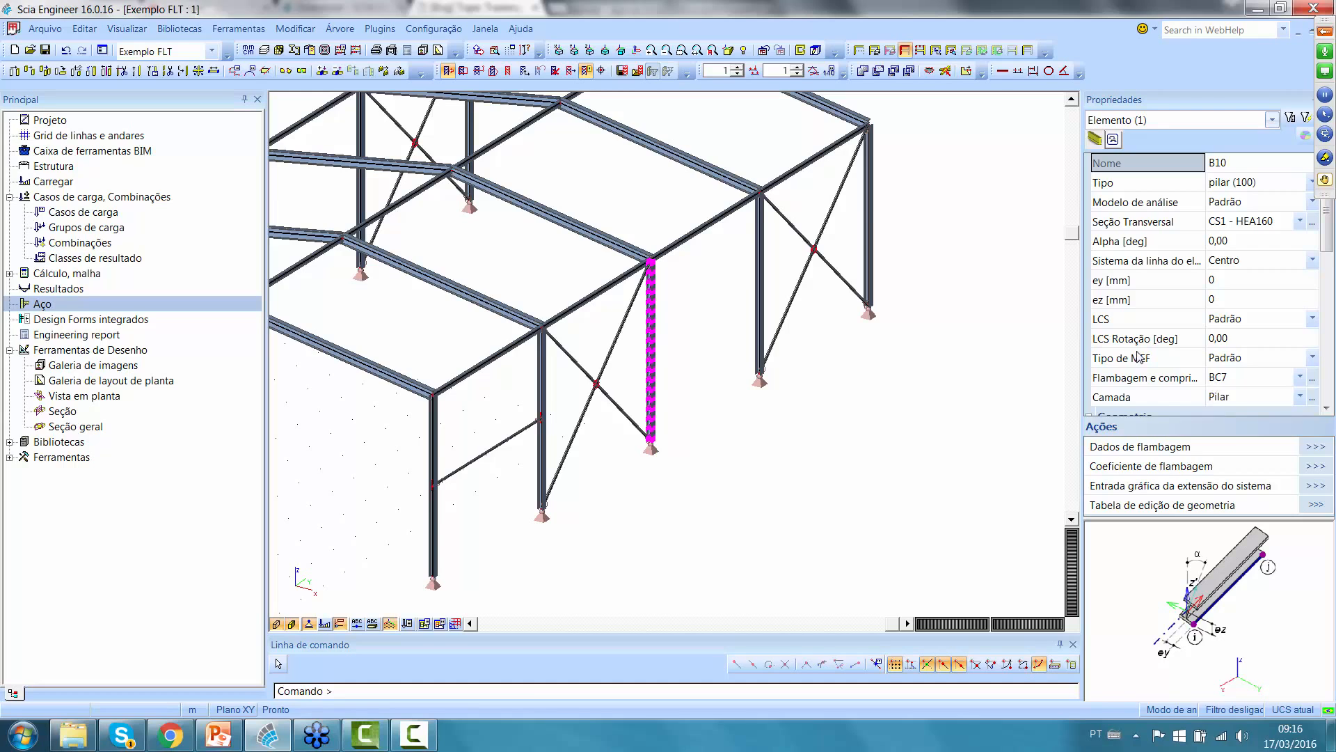
{"action": "middle_click_drag", "start_coordinate": [908, 414], "coordinate": [937, 491]}
{"action": "key", "text": "Escape"}
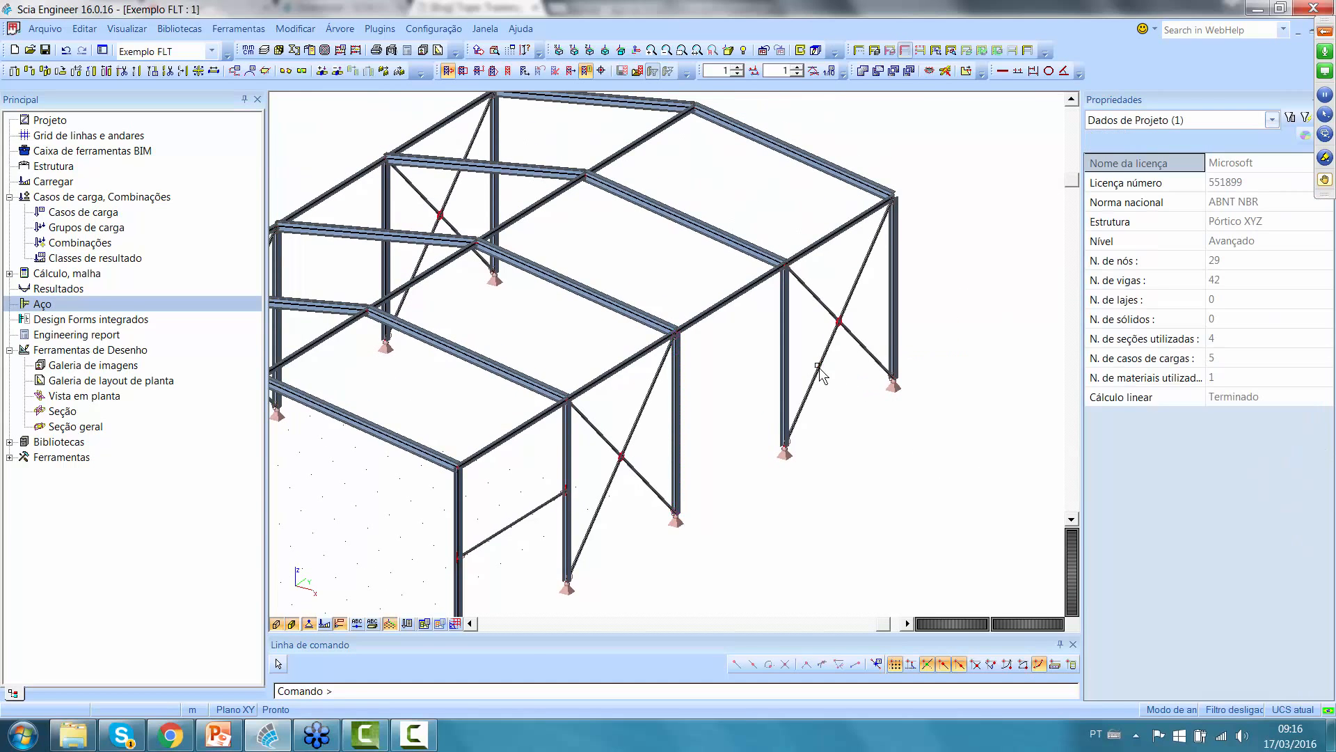
{"action": "left_click", "coordinate": [786, 357]}
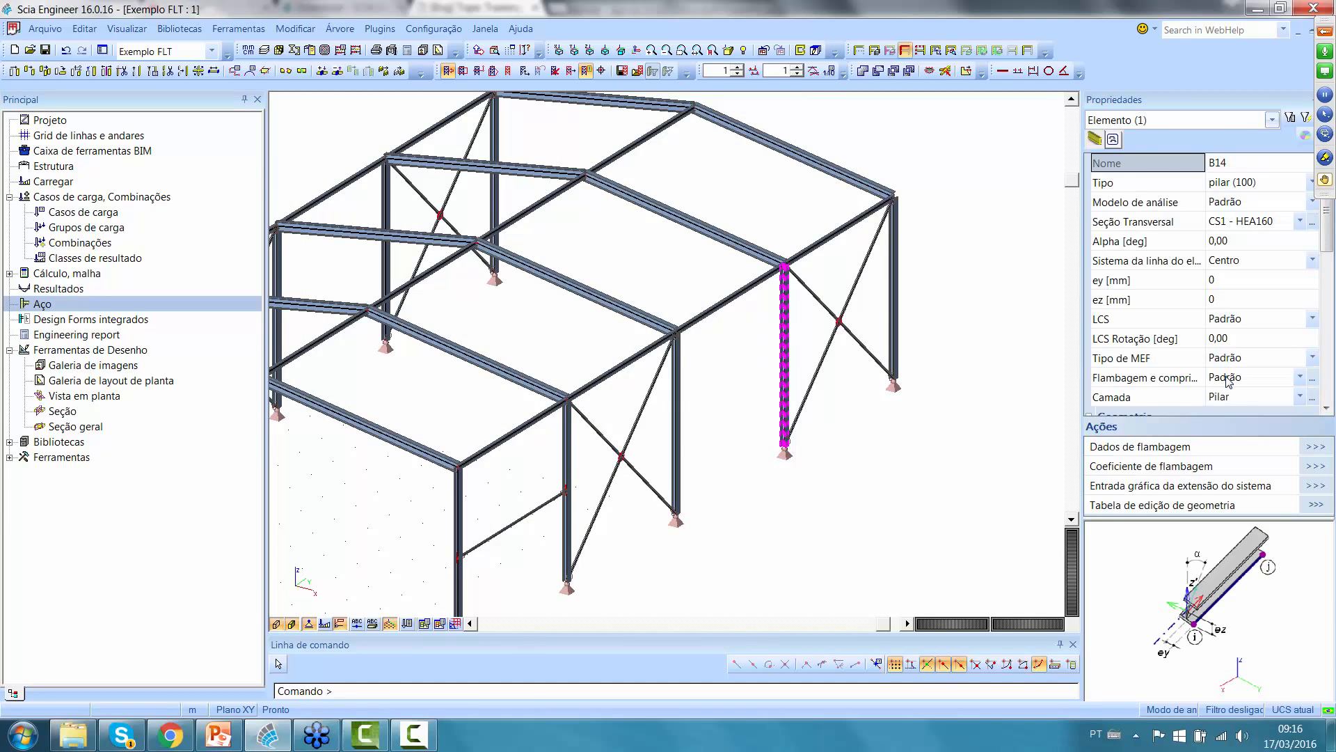
{"action": "left_click", "coordinate": [1227, 381]}
{"action": "key", "text": "Escape"}
{"action": "key", "text": "Escape"}
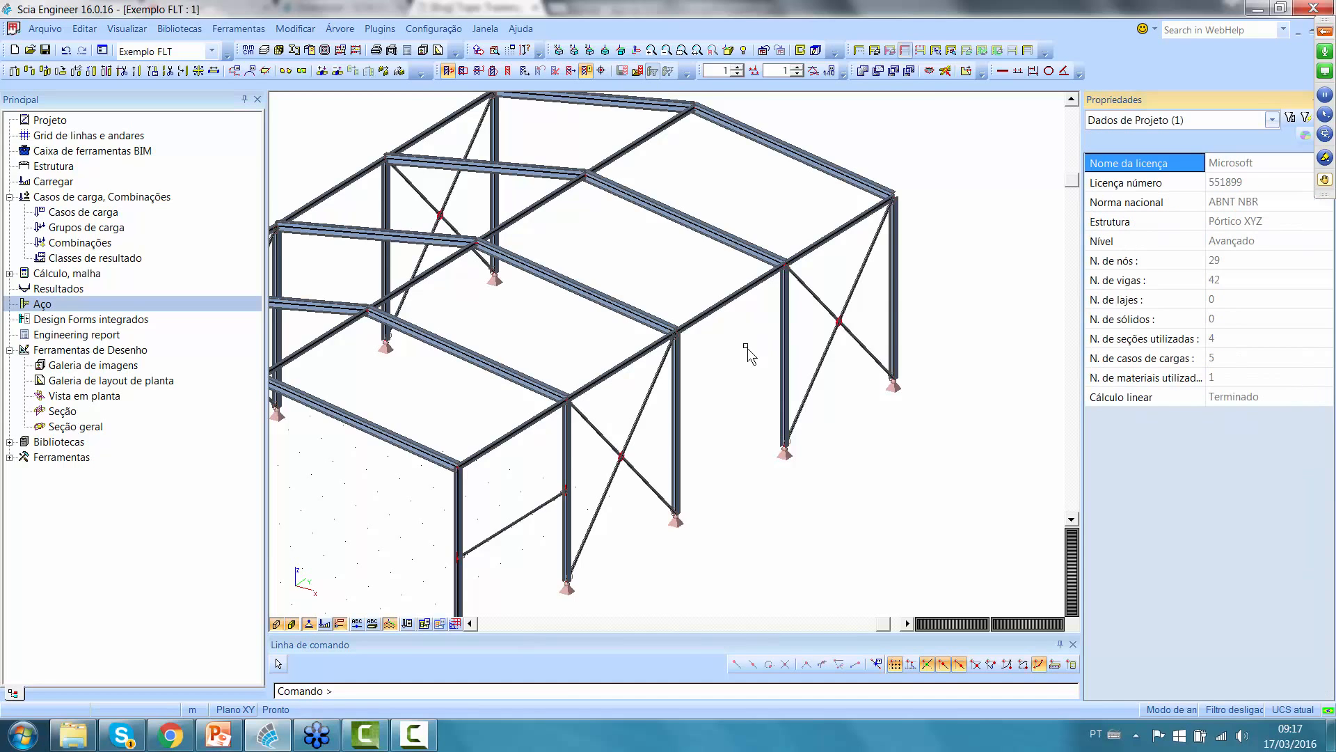
- Compare the buckling data assignments of column B10 and corner column B4 across the frame
{"action": "middle_click_drag", "start_coordinate": [755, 380], "coordinate": [827, 276]}
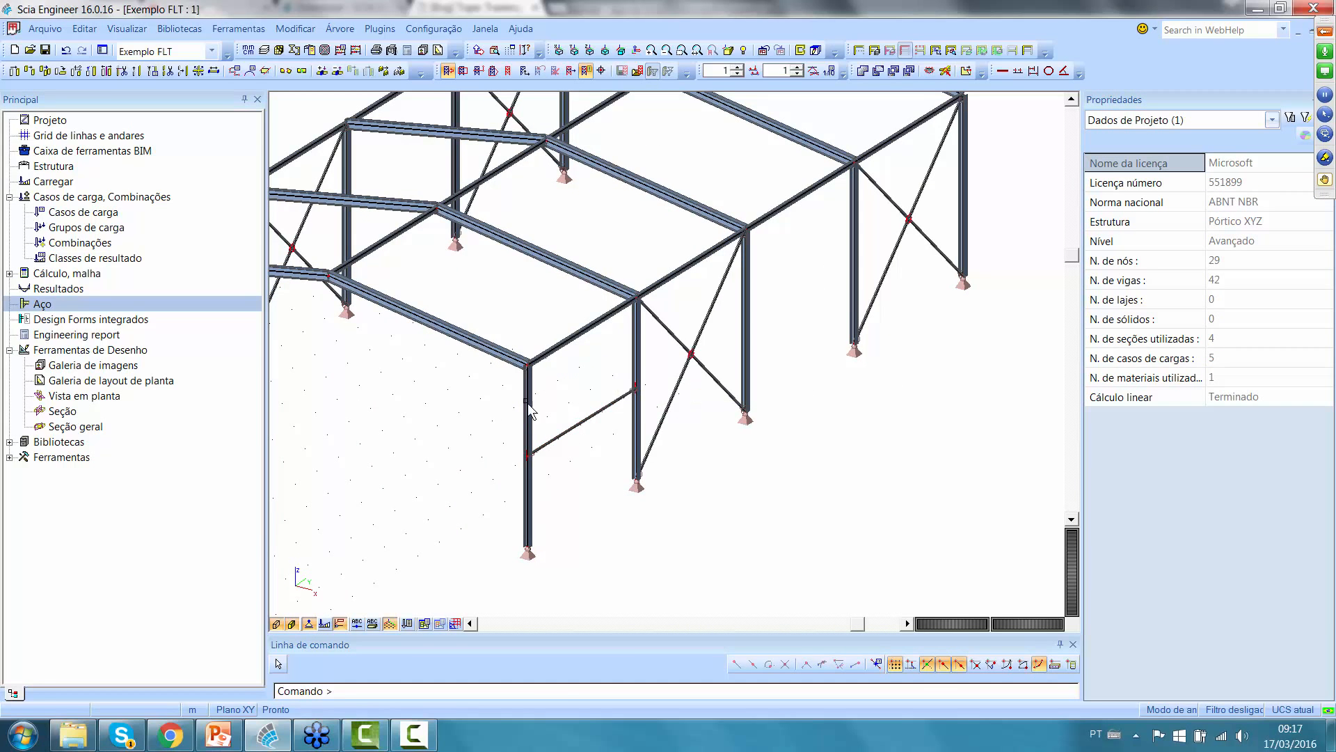
{"action": "middle_click_drag", "start_coordinate": [551, 330], "coordinate": [574, 430]}
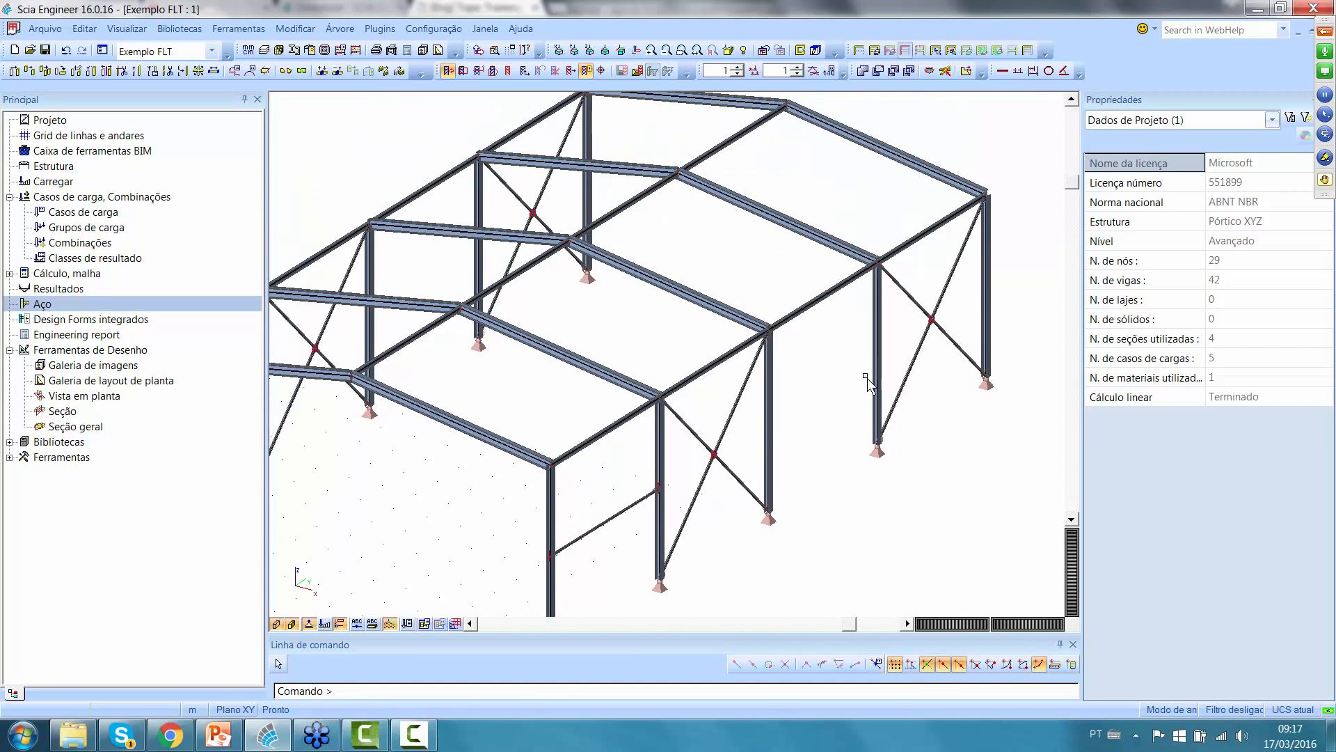
{"action": "middle_click_drag", "start_coordinate": [866, 379], "coordinate": [776, 281]}
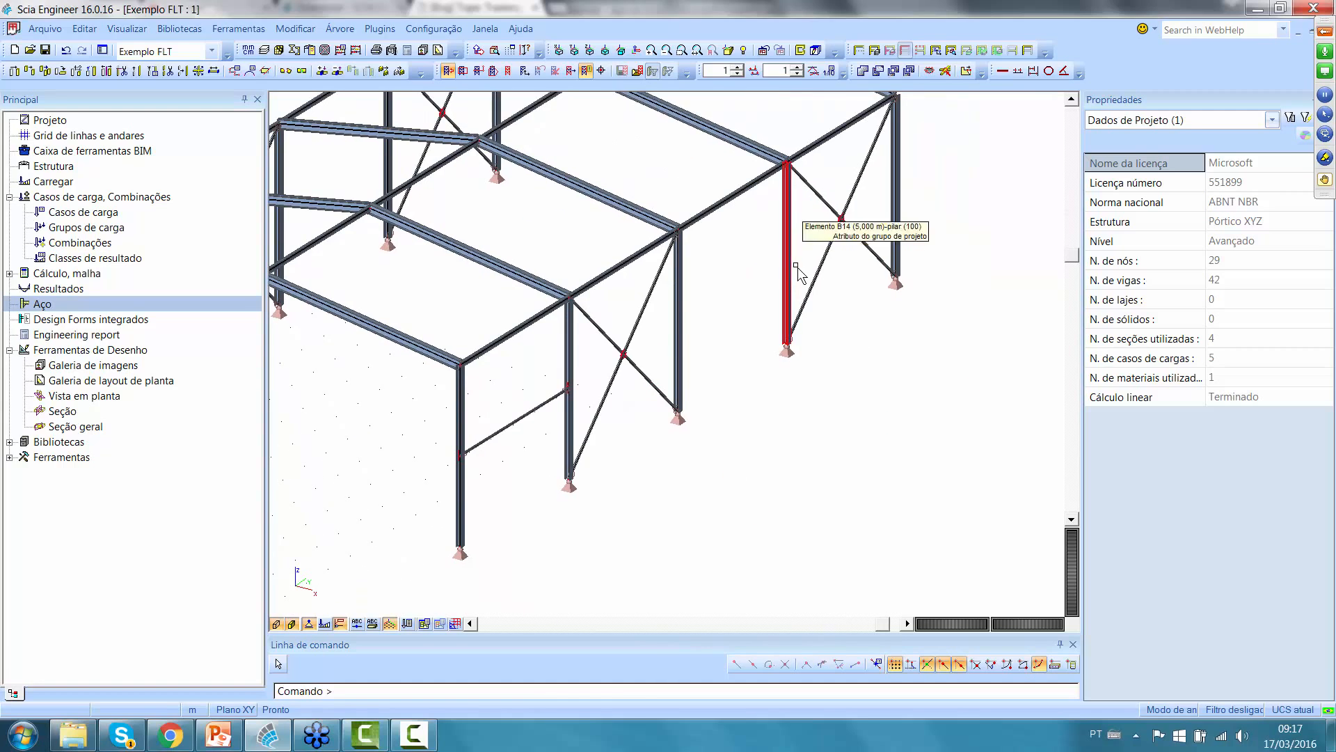
{"action": "left_click", "coordinate": [670, 312]}
{"action": "middle_click_drag", "start_coordinate": [857, 189], "coordinate": [939, 284]}
{"action": "middle_click_drag", "start_coordinate": [710, 461], "coordinate": [734, 377]}
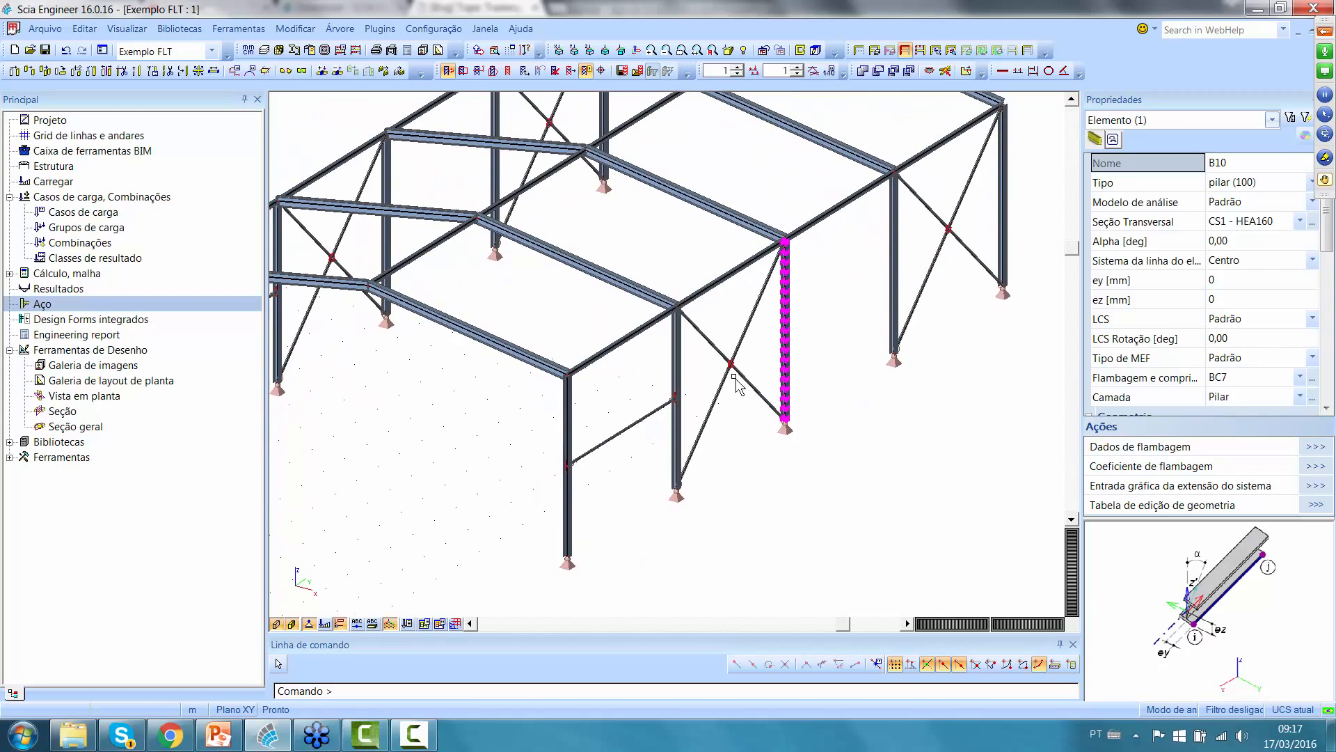
{"action": "key", "text": "Escape"}
{"action": "left_click", "coordinate": [572, 460]}
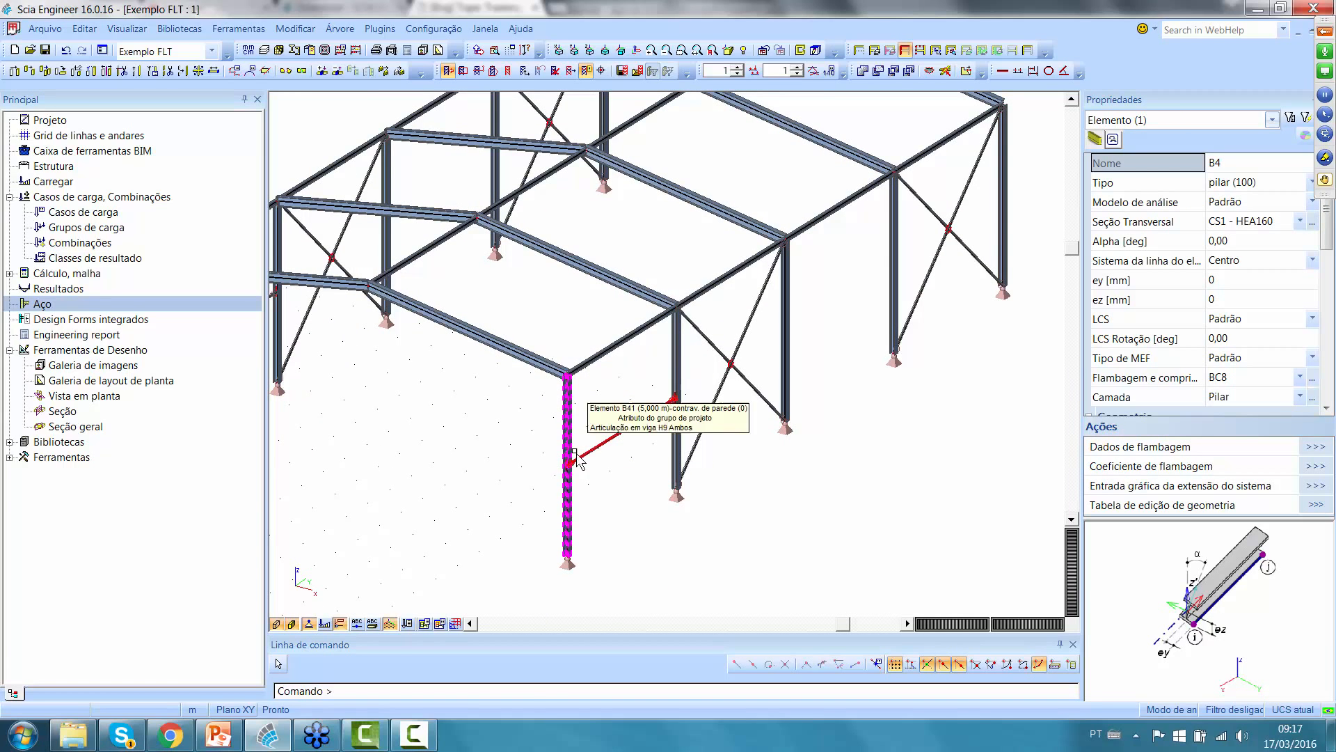
{"action": "middle_click_drag", "start_coordinate": [330, 270], "coordinate": [498, 283]}
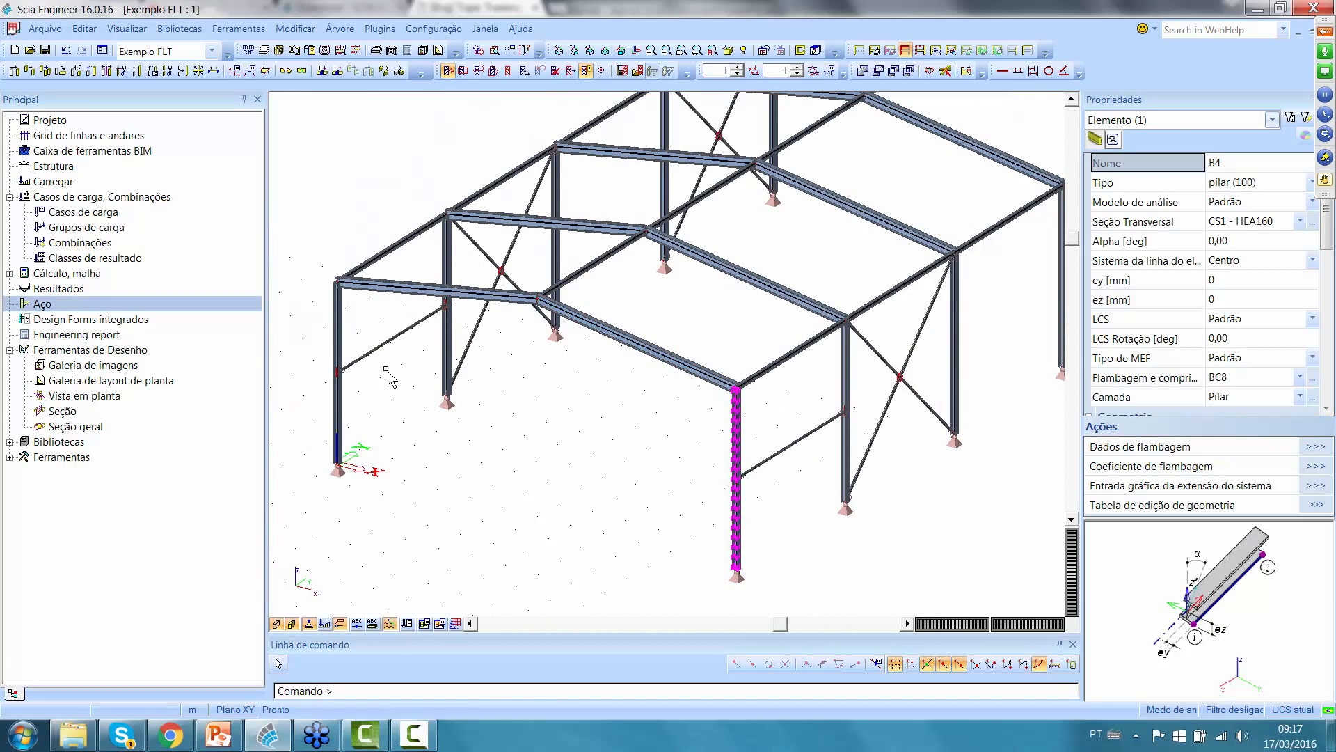
{"action": "key", "text": "Escape"}
{"action": "middle_click_drag", "start_coordinate": [867, 459], "coordinate": [579, 456]}
{"action": "middle_click_drag", "start_coordinate": [673, 390], "coordinate": [724, 430]}
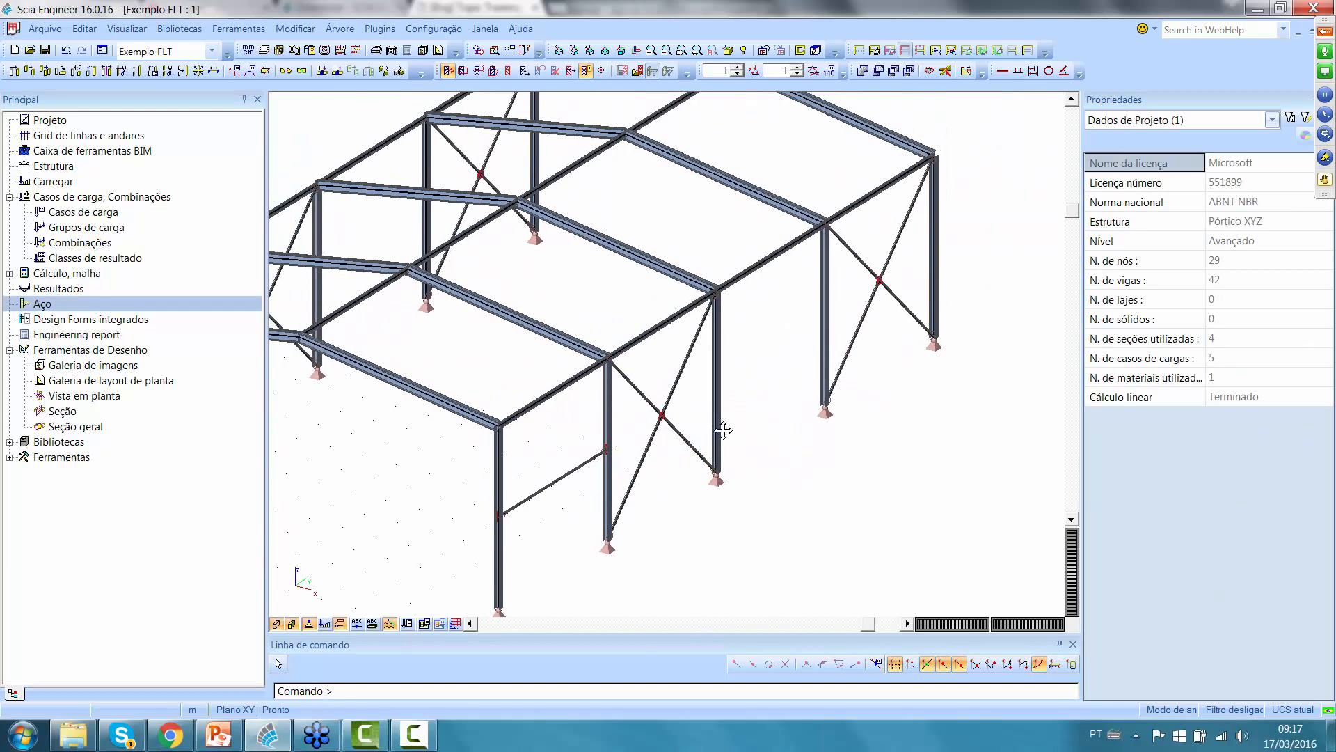
{"action": "left_click", "coordinate": [716, 379]}
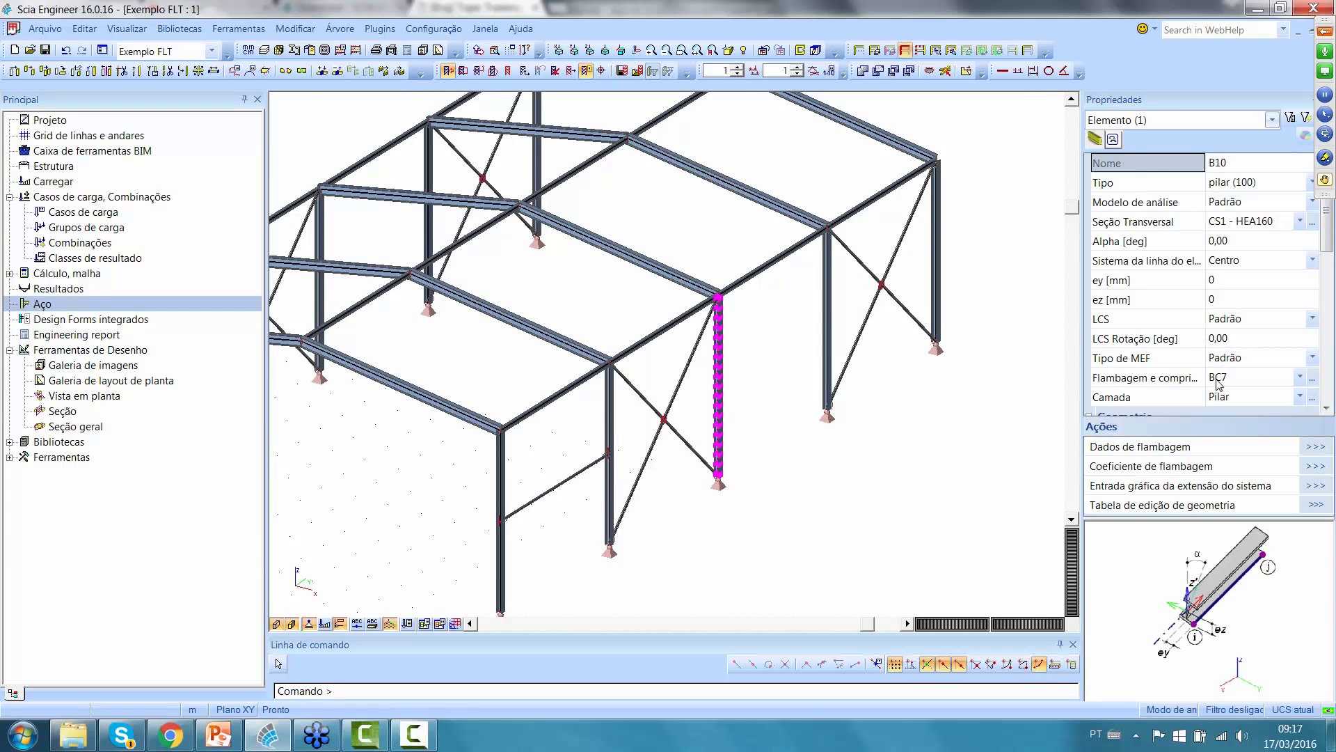
{"action": "key", "text": "Escape"}
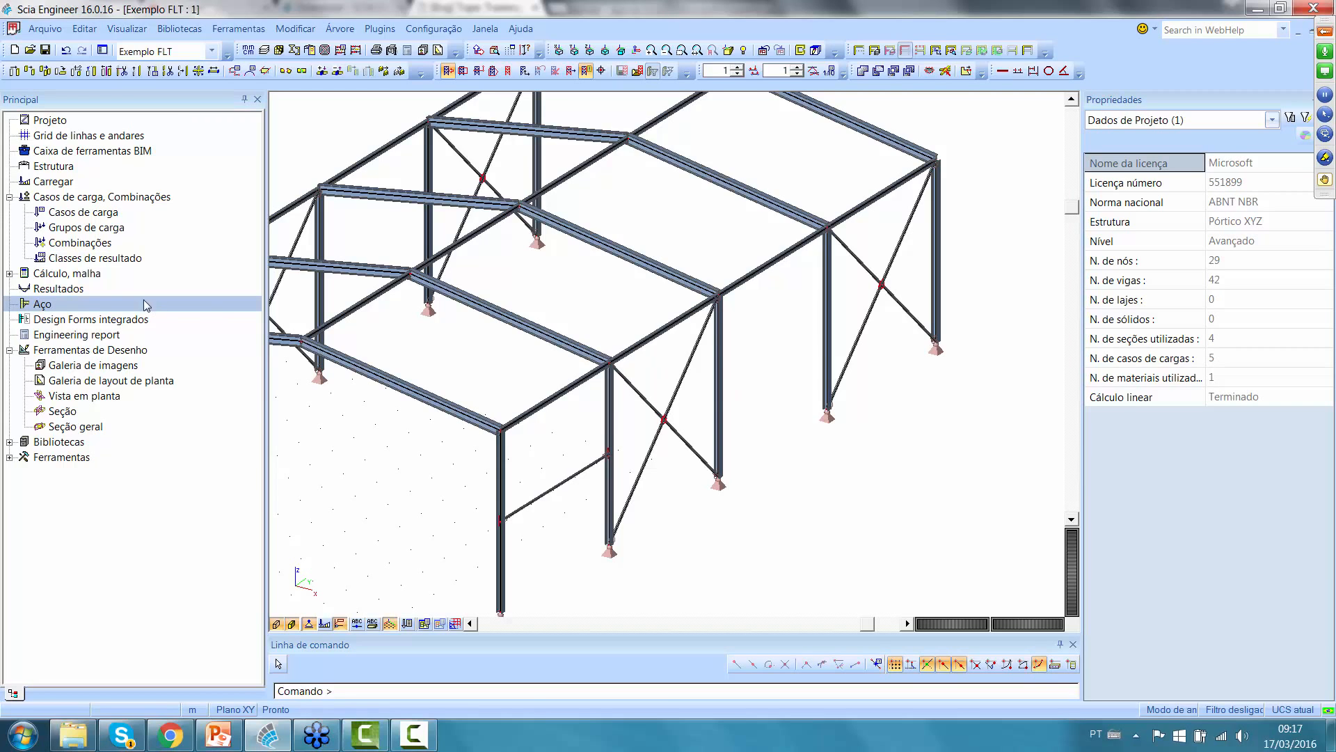
- Run the steel slenderness check on column B10 and review its report table
{"action": "double_click", "coordinate": [68, 306]}
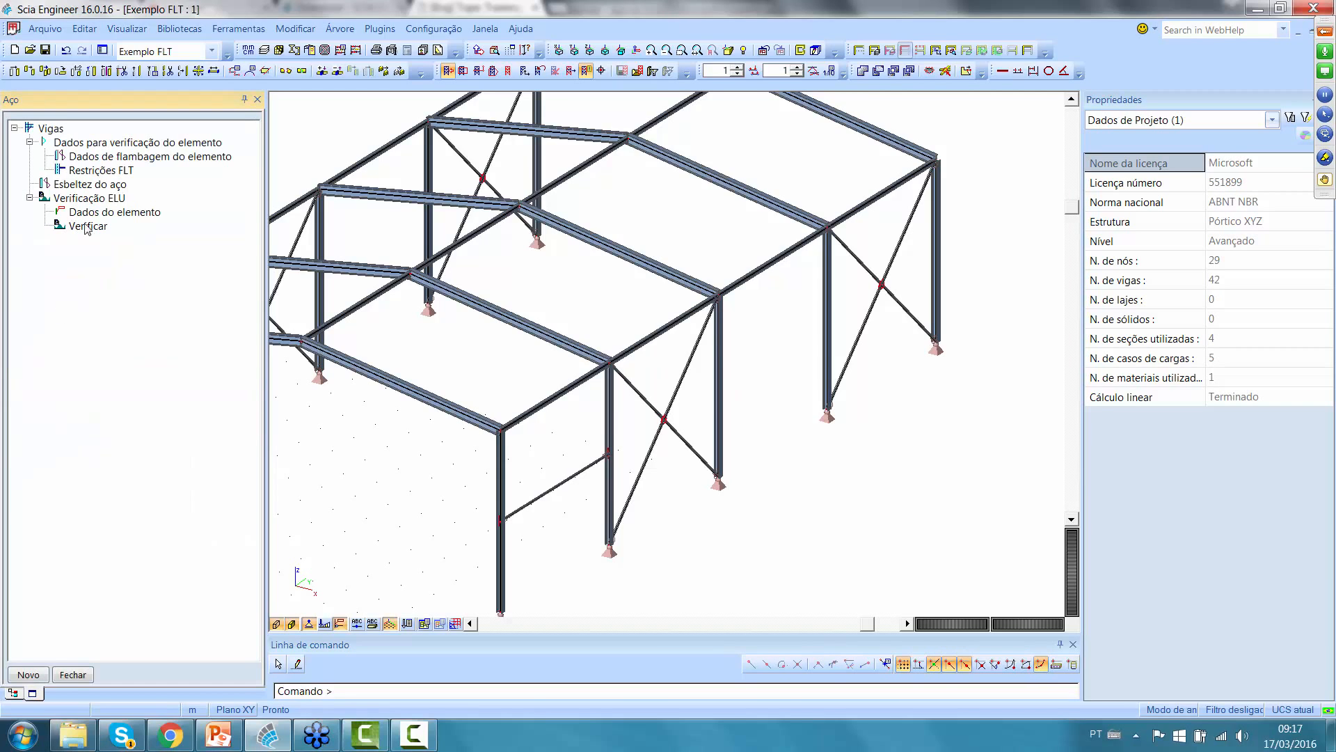
{"action": "left_click", "coordinate": [84, 185]}
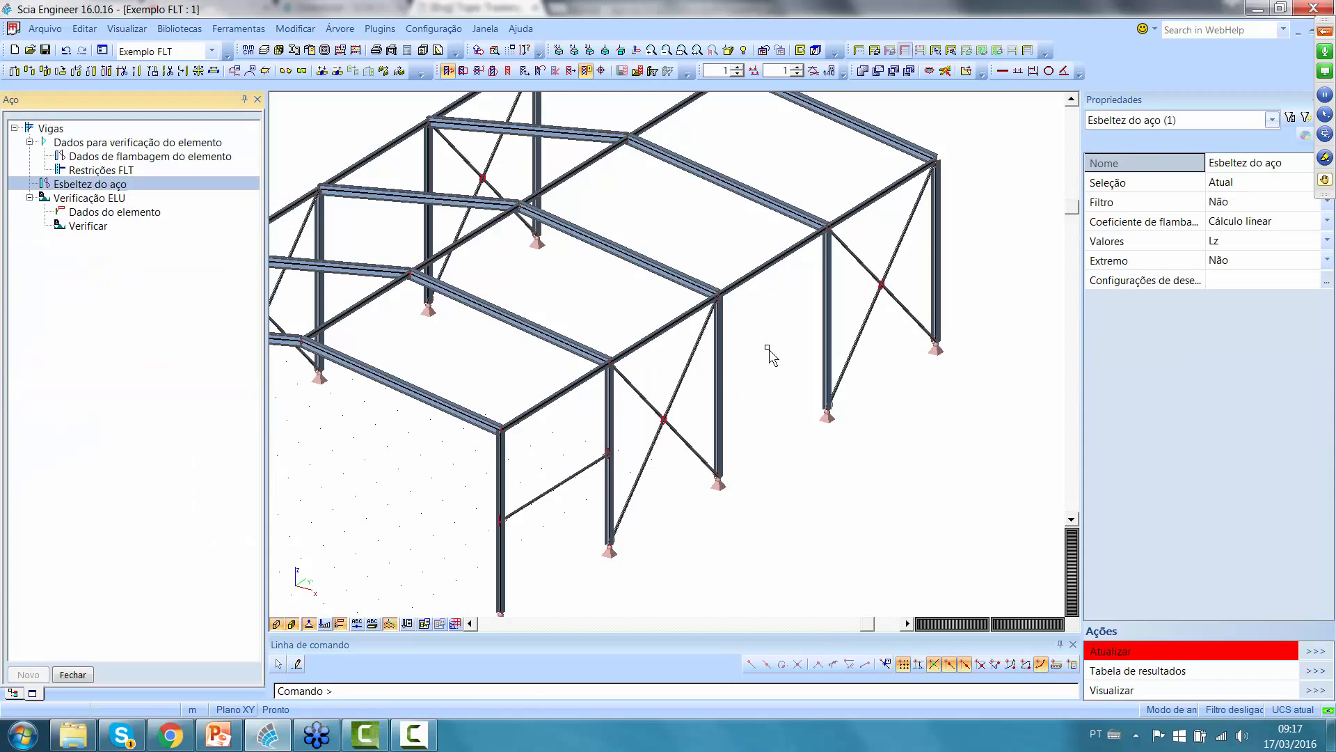
{"action": "left_click", "coordinate": [718, 380]}
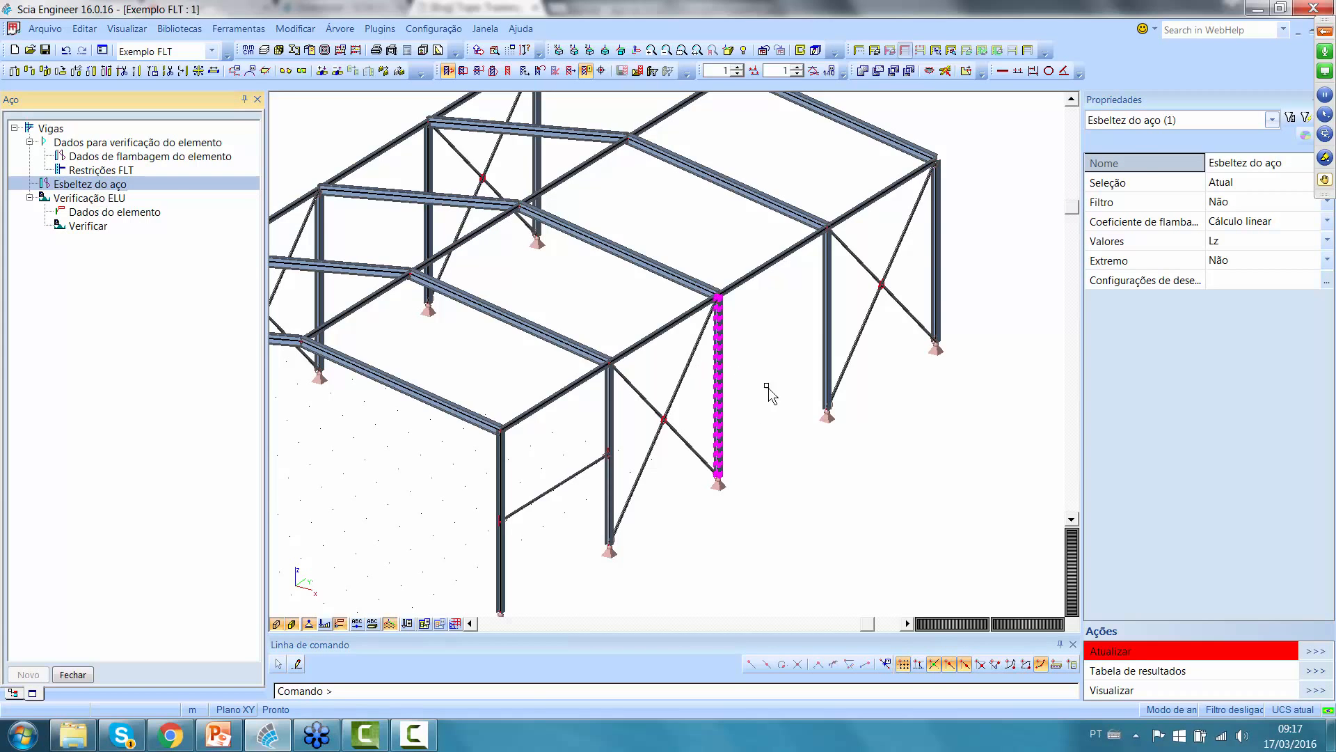
{"action": "left_click", "coordinate": [1317, 653]}
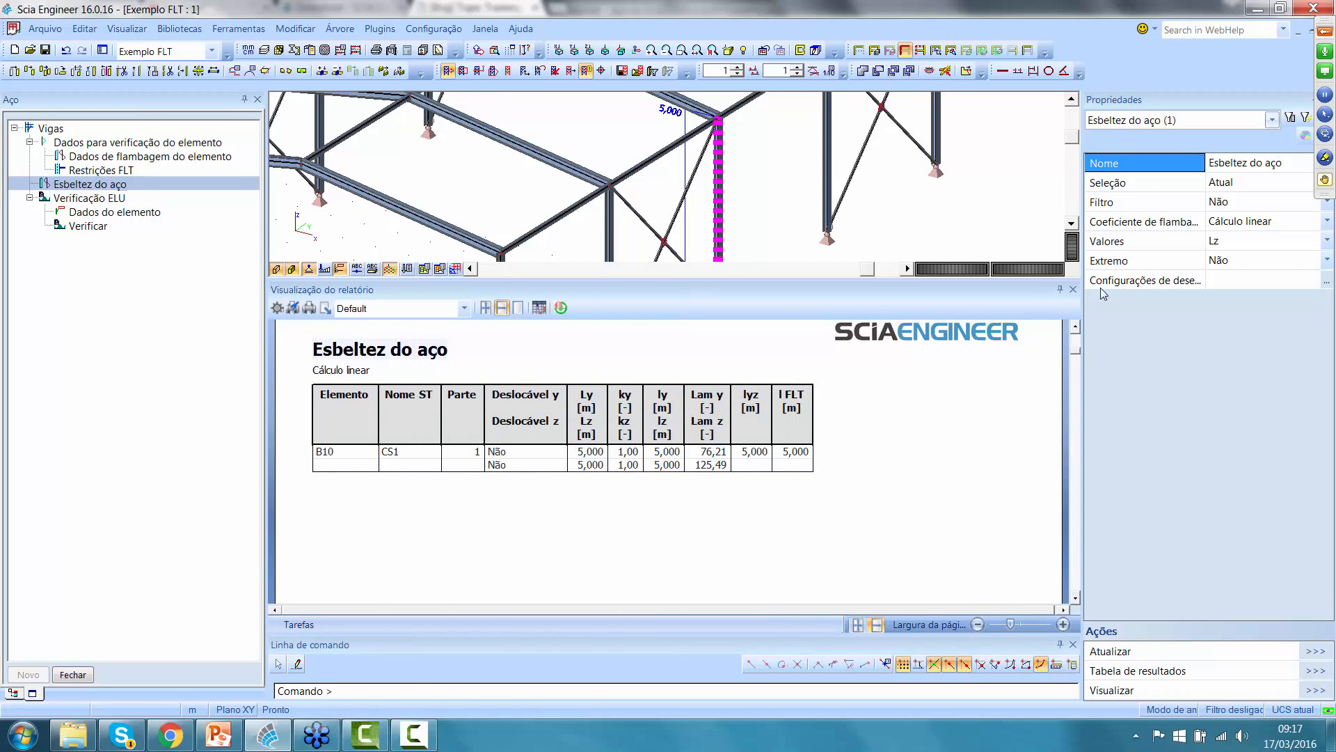
{"action": "left_click", "coordinate": [1073, 290]}
{"action": "key", "text": "Escape"}
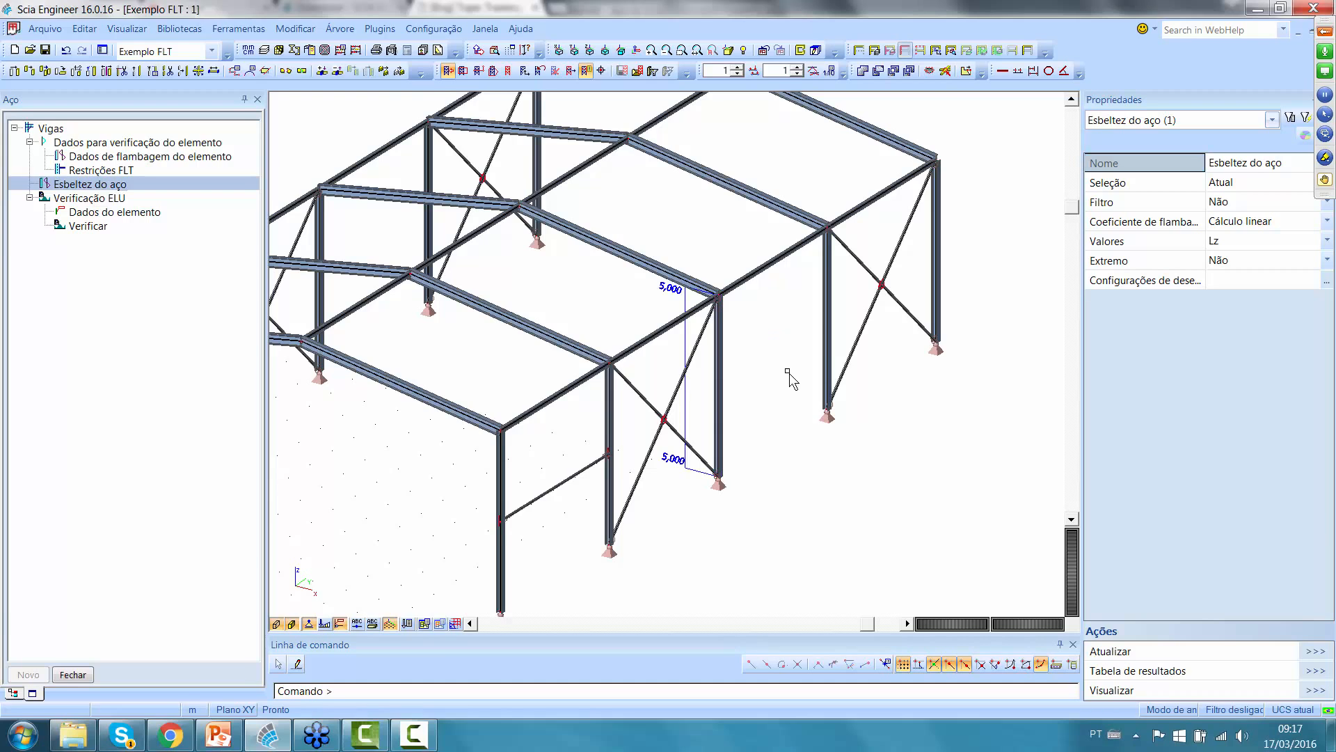
{"action": "middle_click_drag", "start_coordinate": [790, 380], "coordinate": [792, 420]}
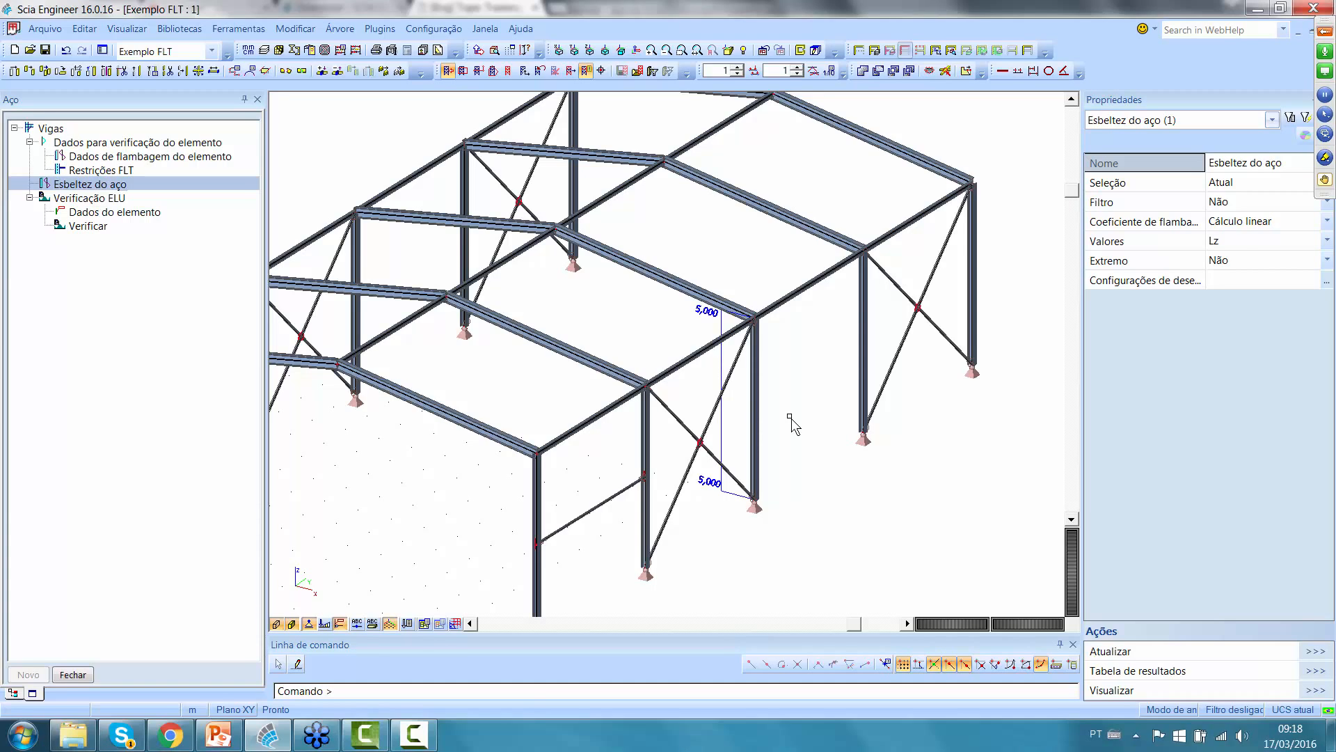
- Create member buckling data BB1 with ky and kz as entrada do usuário and the other and FLT coefficients as pelo padrão da biblioteca
{"action": "left_click", "coordinate": [115, 160]}
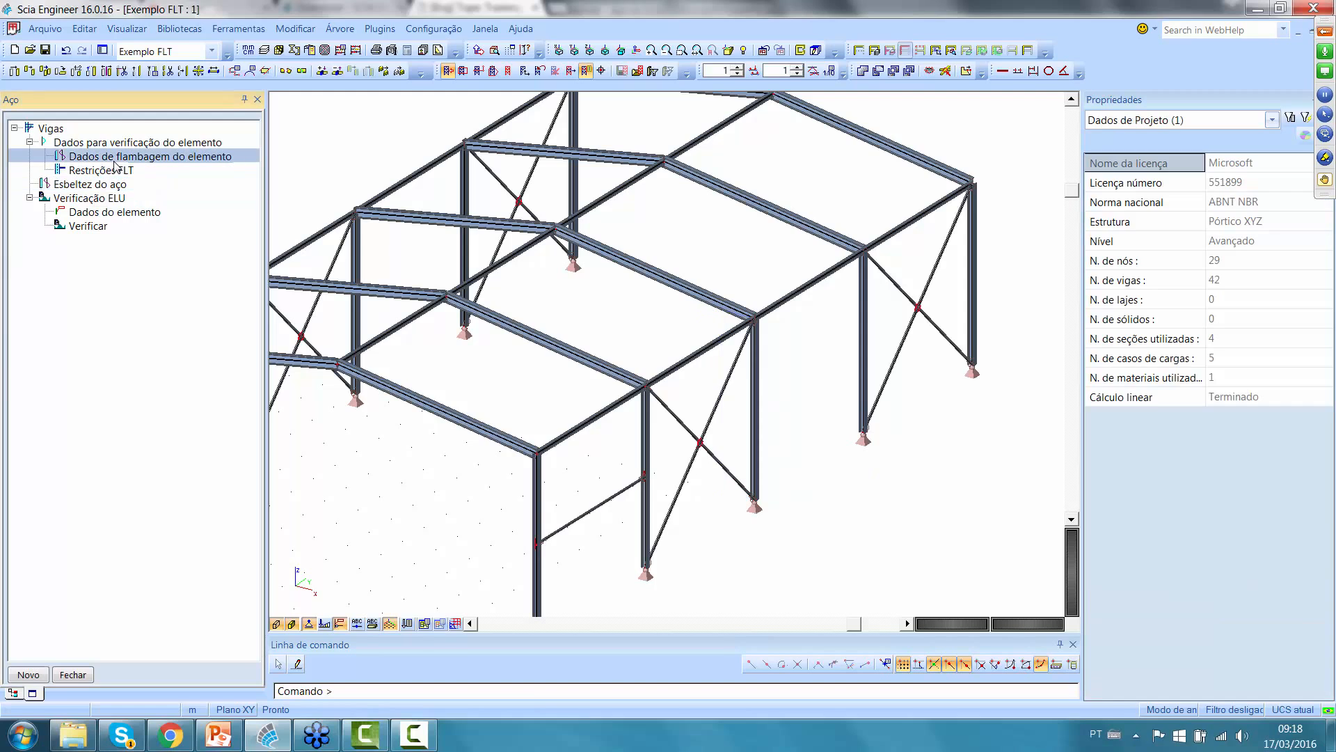
{"action": "double_click", "coordinate": [120, 159]}
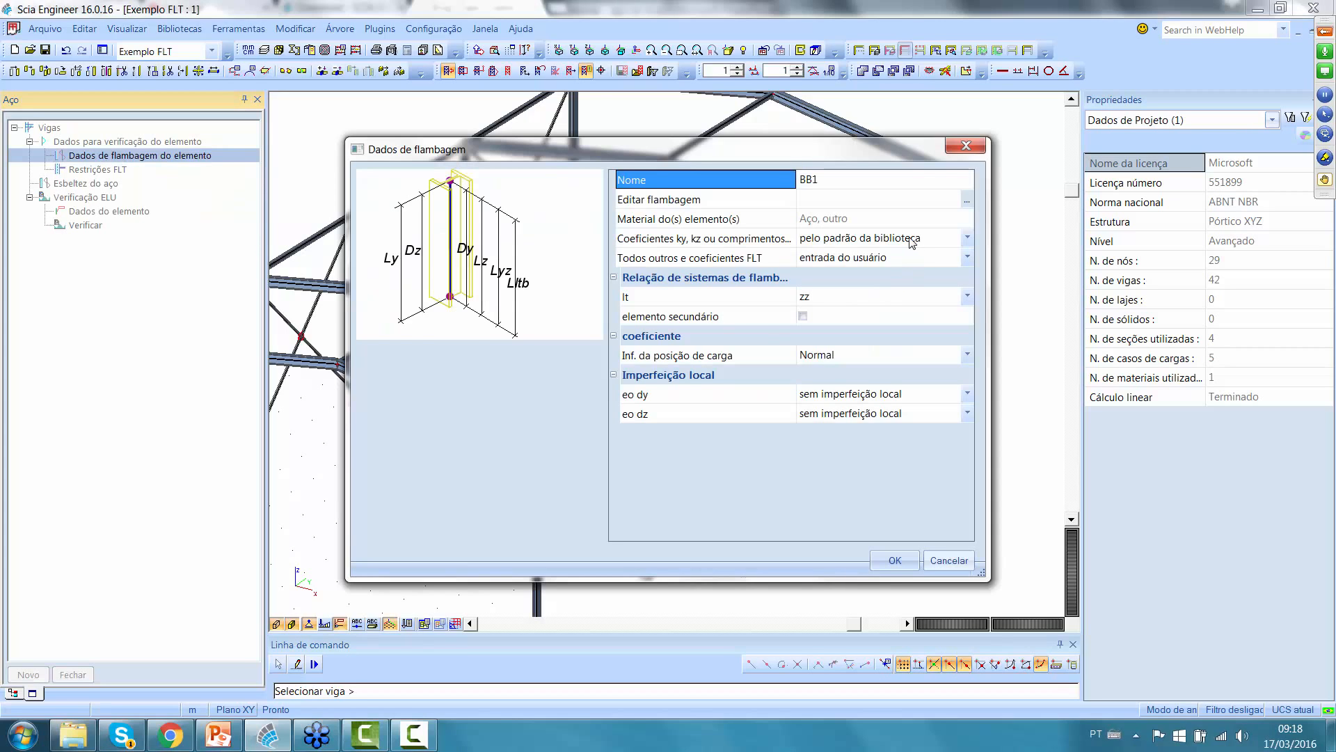
{"action": "left_click", "coordinate": [911, 258]}
{"action": "left_click", "coordinate": [870, 277]}
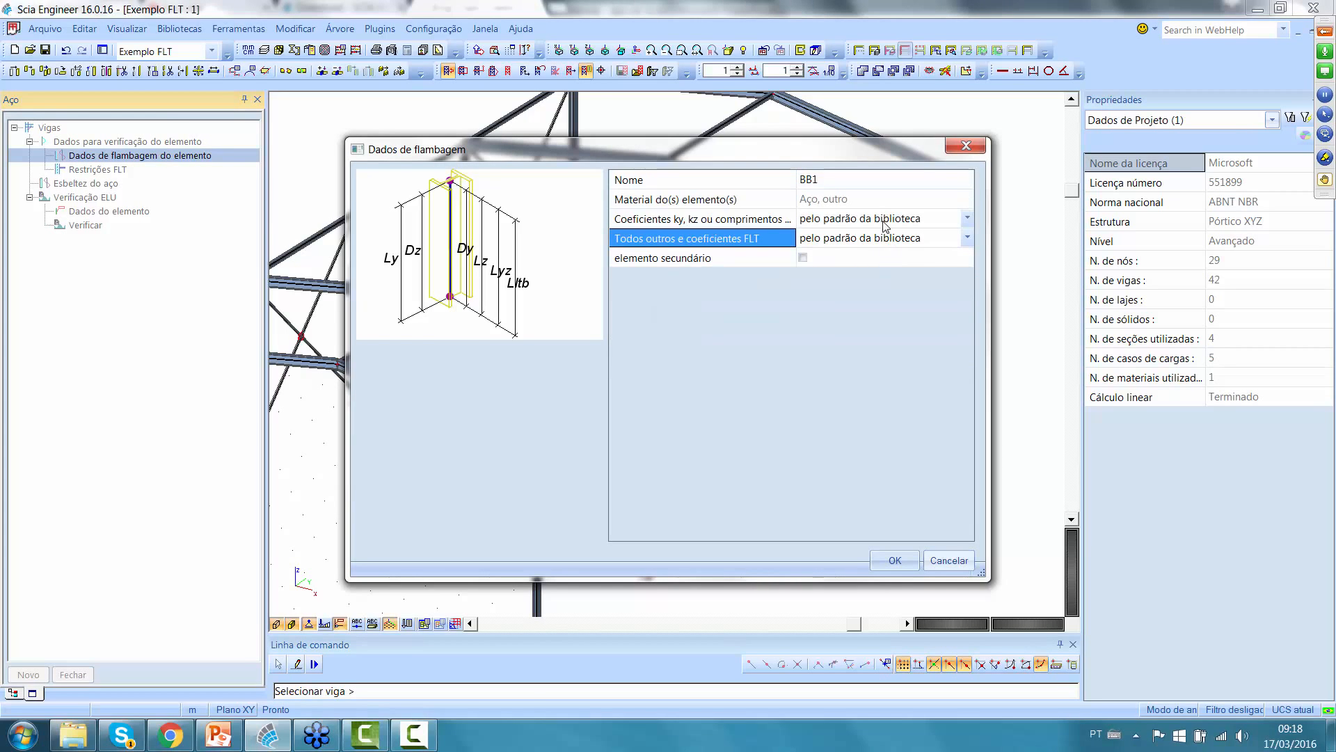
{"action": "left_click", "coordinate": [934, 222]}
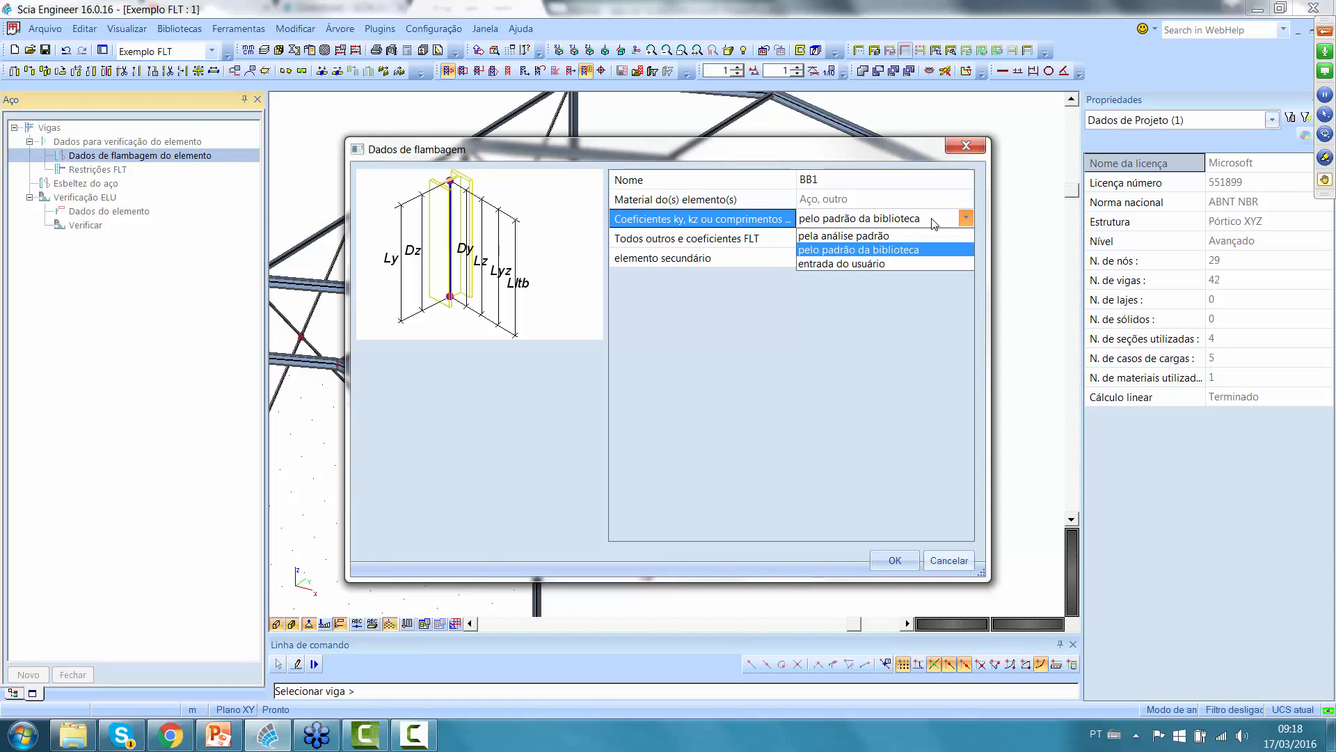
{"action": "left_click", "coordinate": [866, 263]}
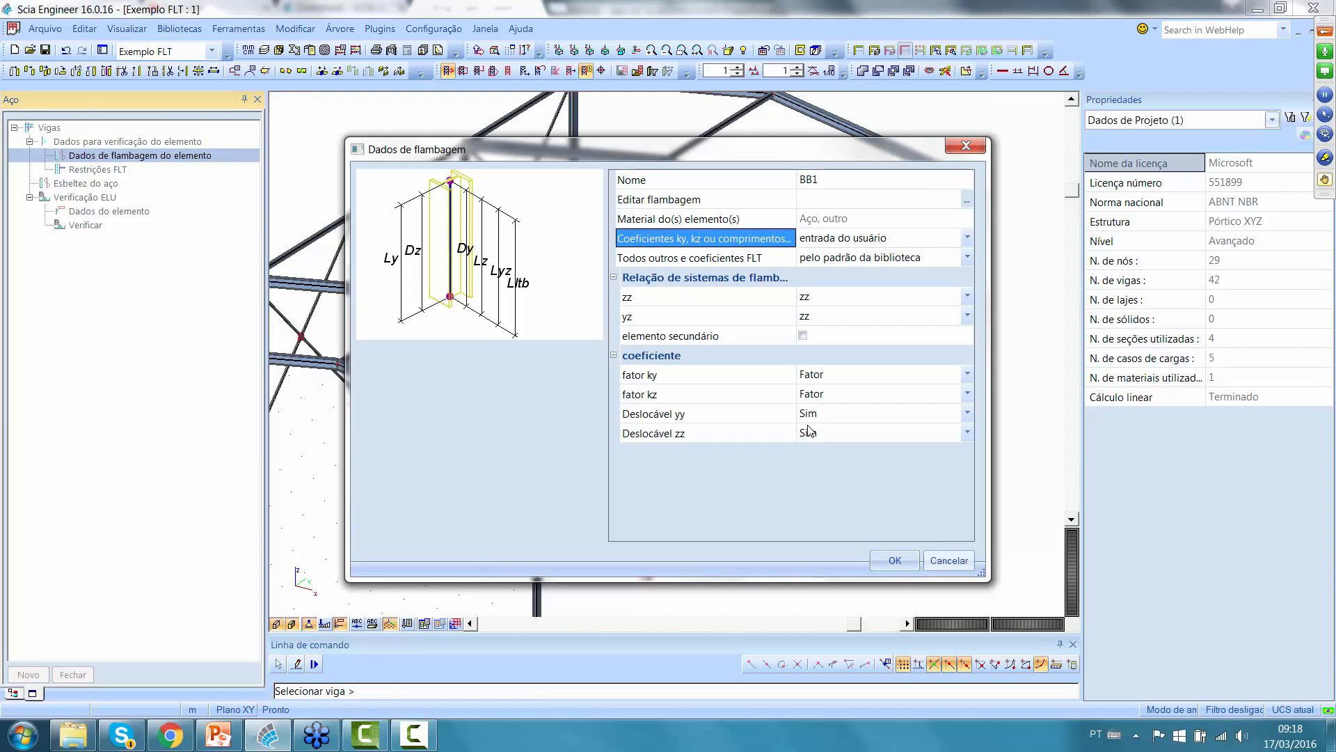
{"action": "left_click", "coordinate": [851, 377]}
{"action": "left_click", "coordinate": [850, 376]}
{"action": "left_click", "coordinate": [851, 377]}
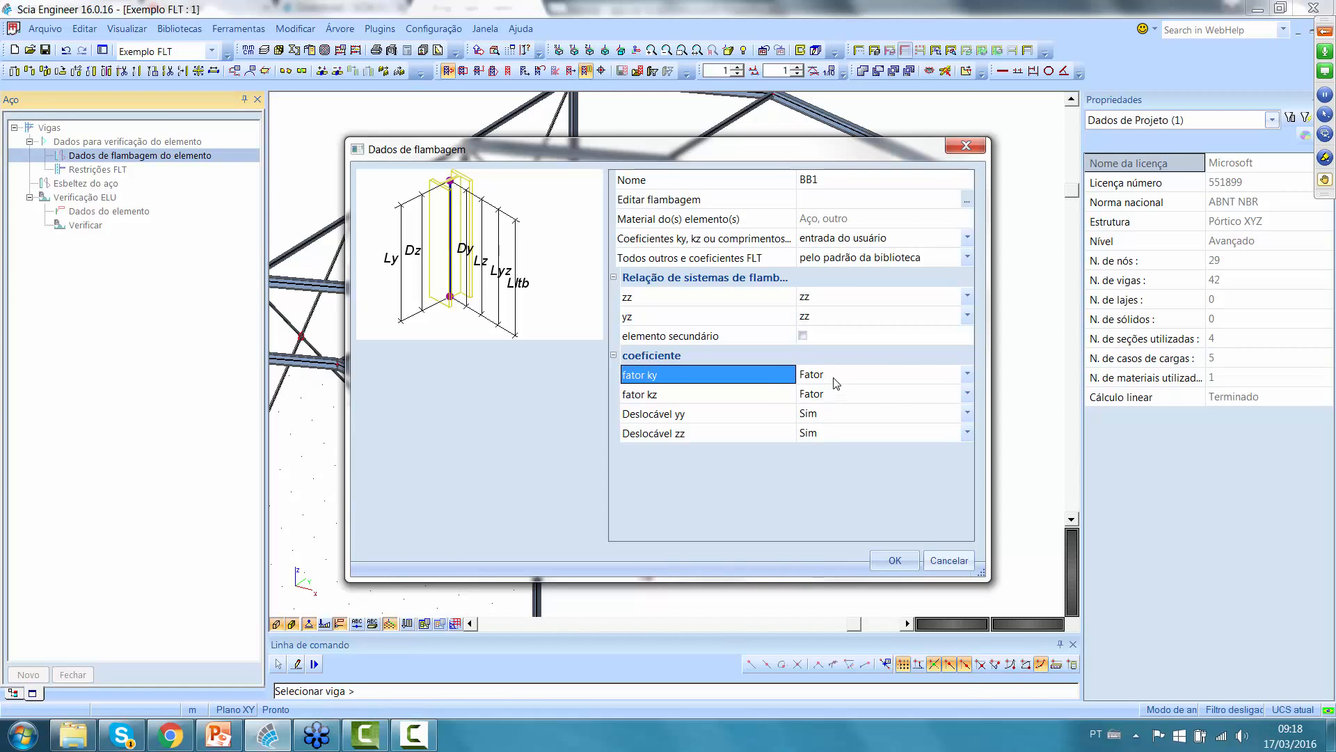
- Set both the ky and kz coefficients of BB1 to 2 and assign the buckling data to column B10
{"action": "left_click", "coordinate": [968, 202]}
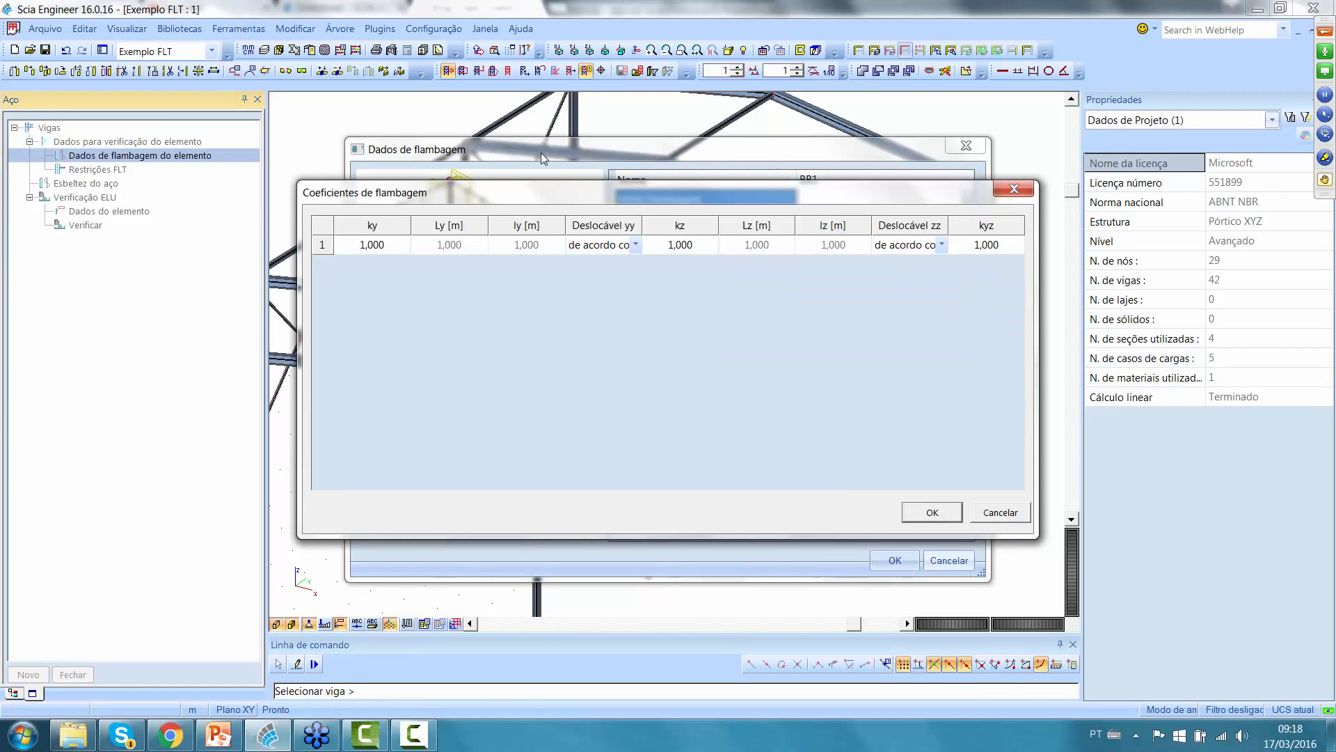
{"action": "double_click", "coordinate": [395, 245]}
{"action": "double_click", "coordinate": [681, 247]}
{"action": "left_click", "coordinate": [926, 516]}
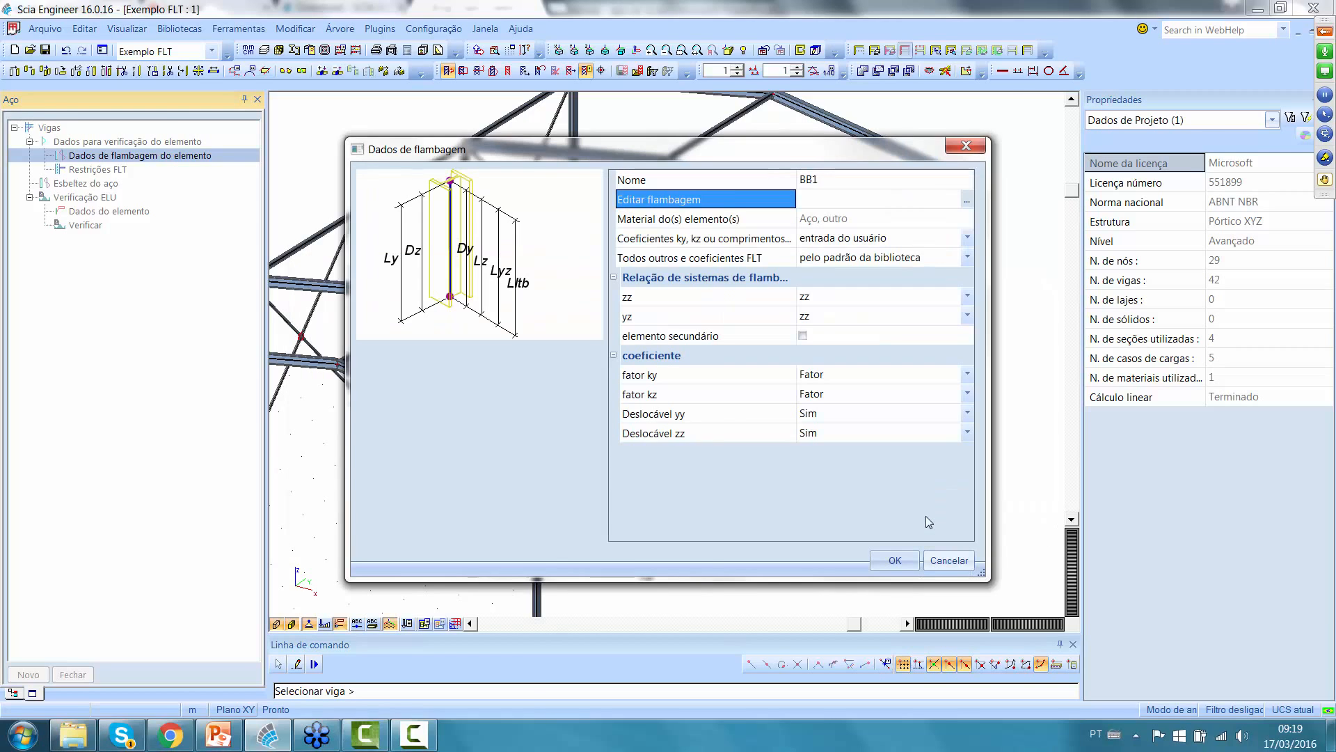
{"action": "left_click", "coordinate": [895, 560]}
{"action": "left_click", "coordinate": [759, 412]}
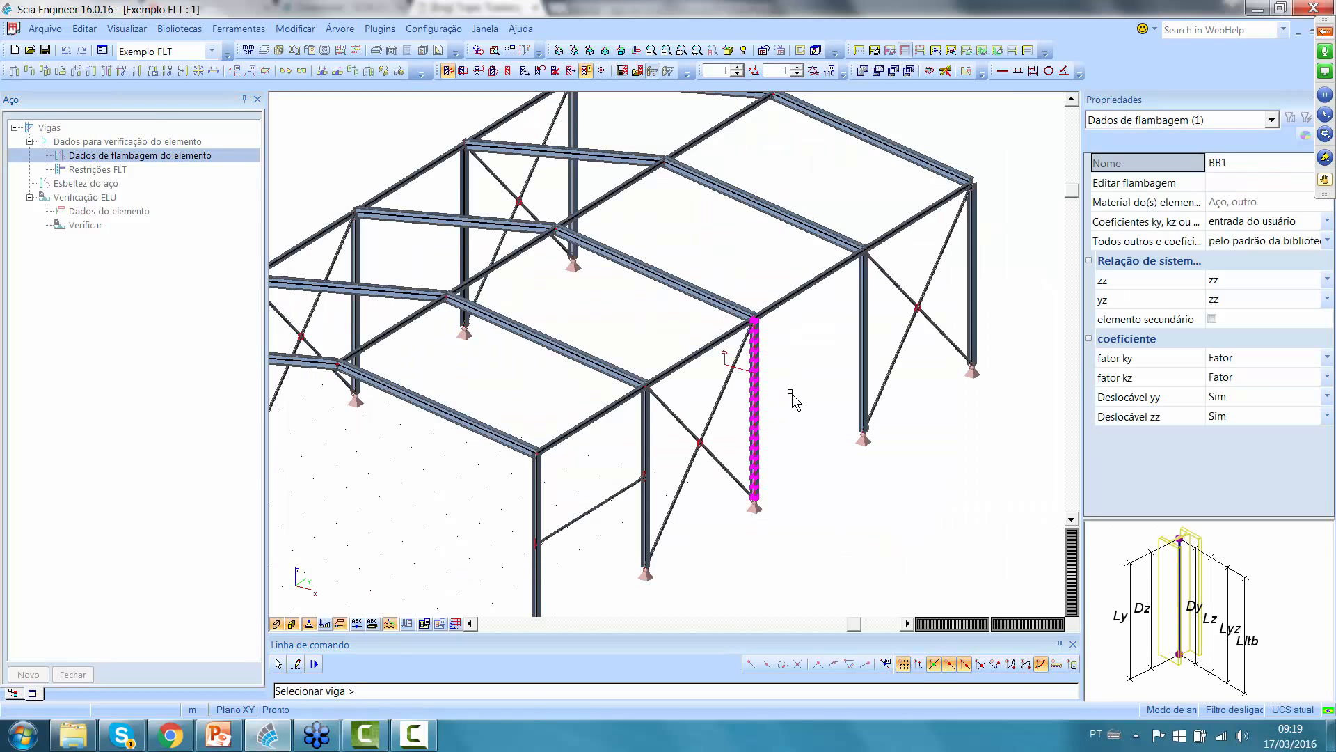
{"action": "key", "text": "Escape"}
{"action": "key", "text": "Escape"}
- Inspect the buckling data attached to column B10 and rerun the column's steel slenderness check
{"action": "mouse_move", "coordinate": [760, 436]}
{"action": "middle_mouse_down"}
{"action": "mouse_move", "coordinate": [706, 455]}
{"action": "mouse_move", "coordinate": [742, 448]}
{"action": "middle_mouse_up"}
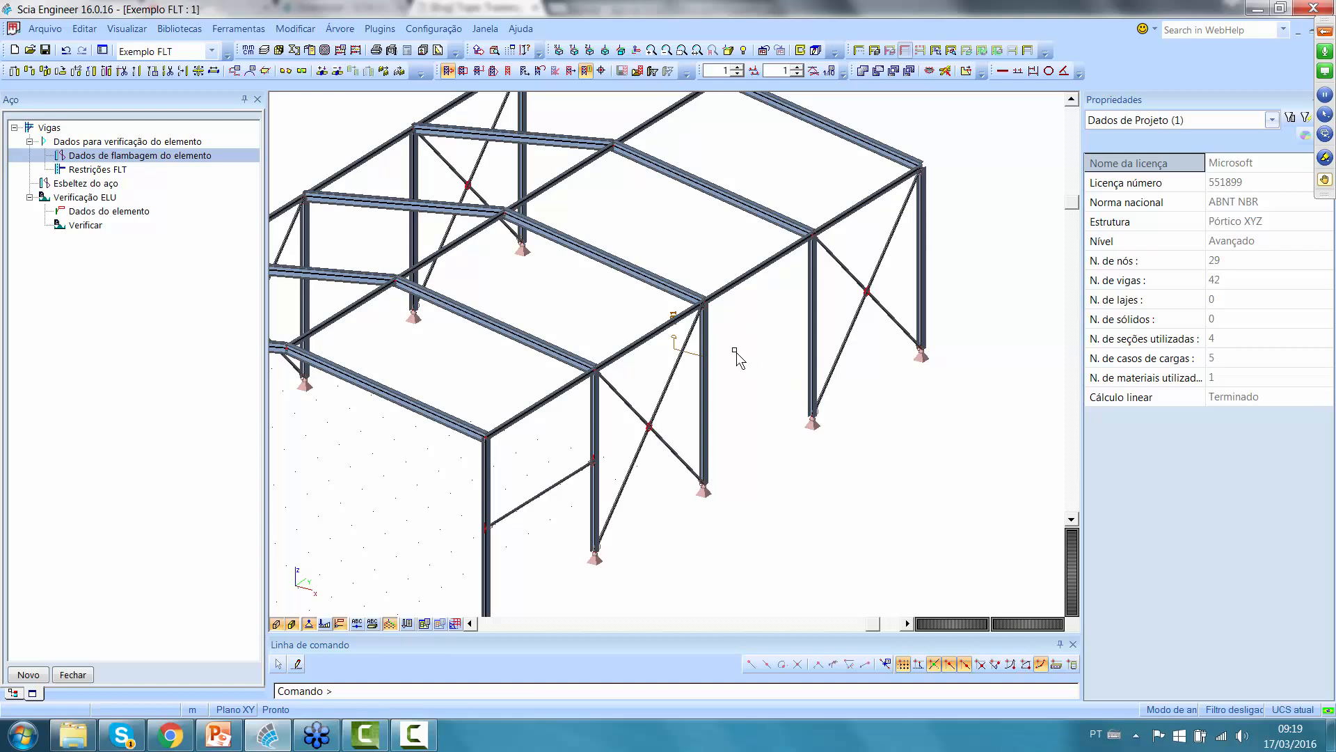
{"action": "left_click", "coordinate": [677, 346]}
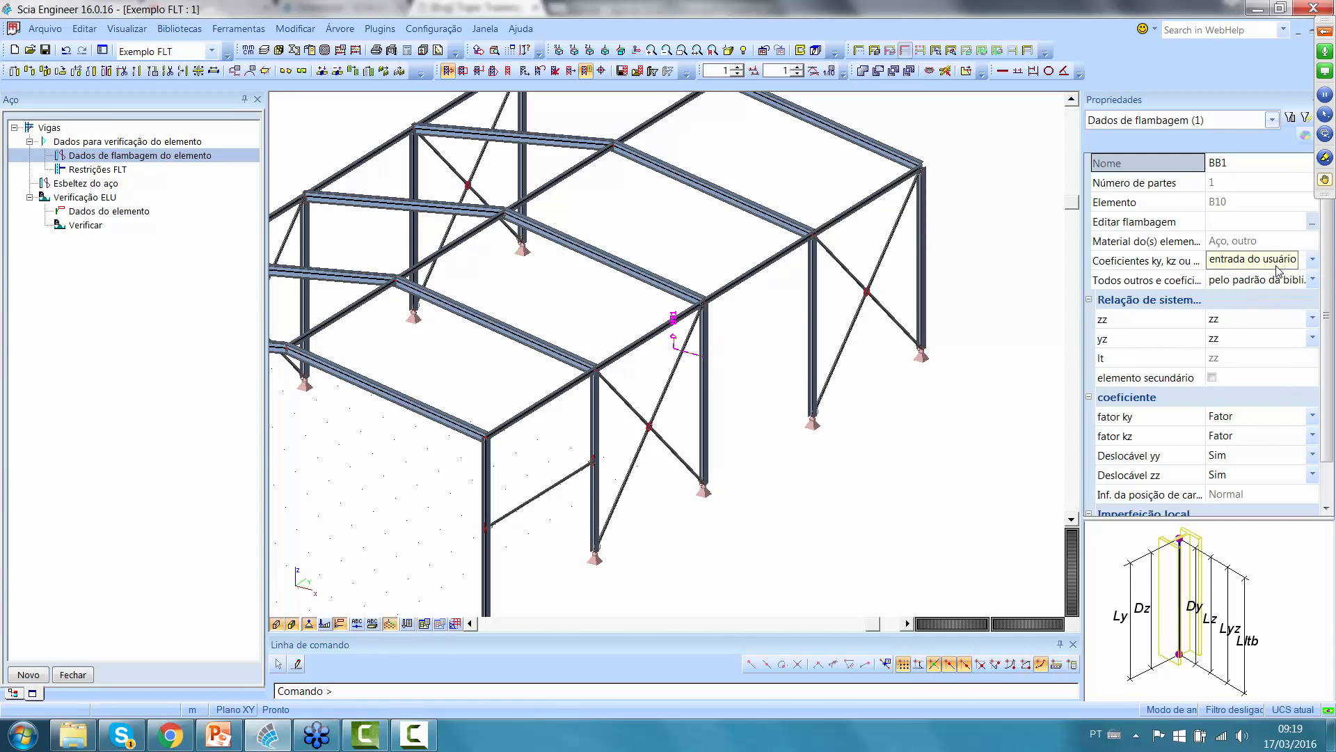
{"action": "key", "text": "Escape"}
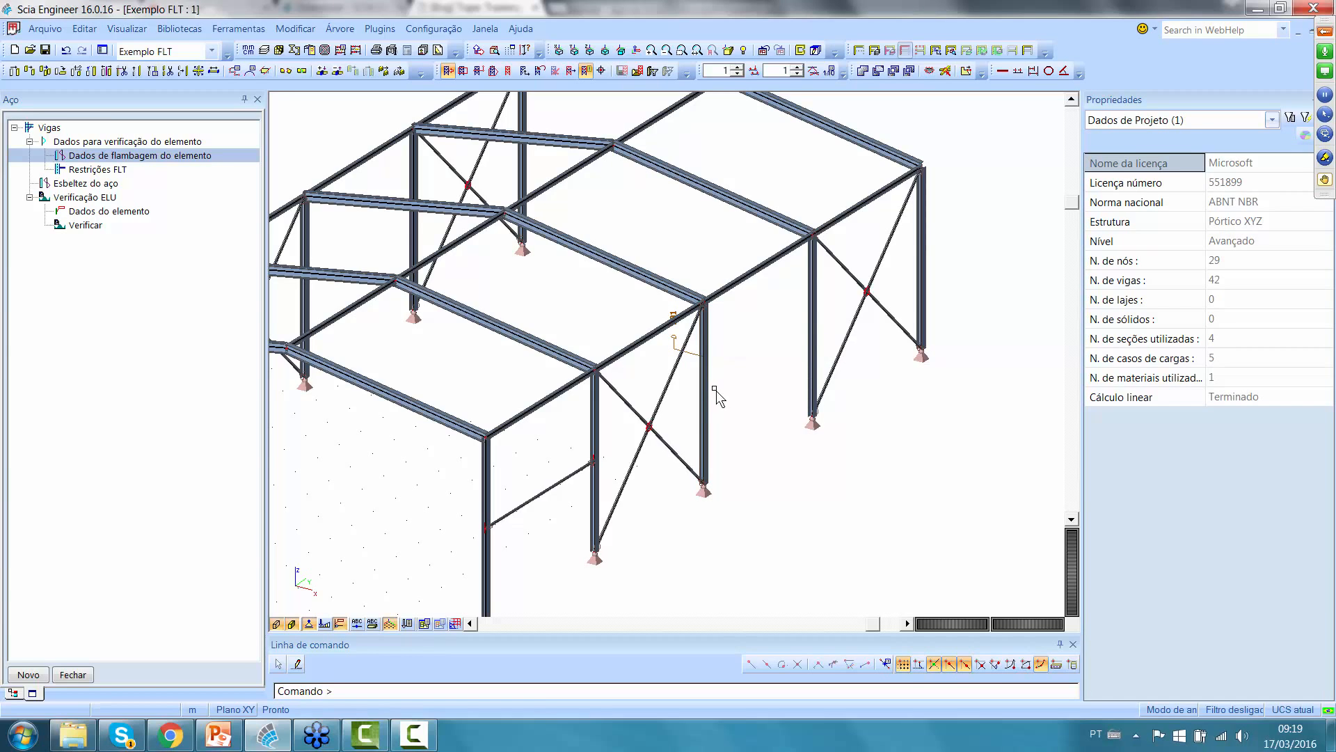
{"action": "left_click", "coordinate": [709, 398]}
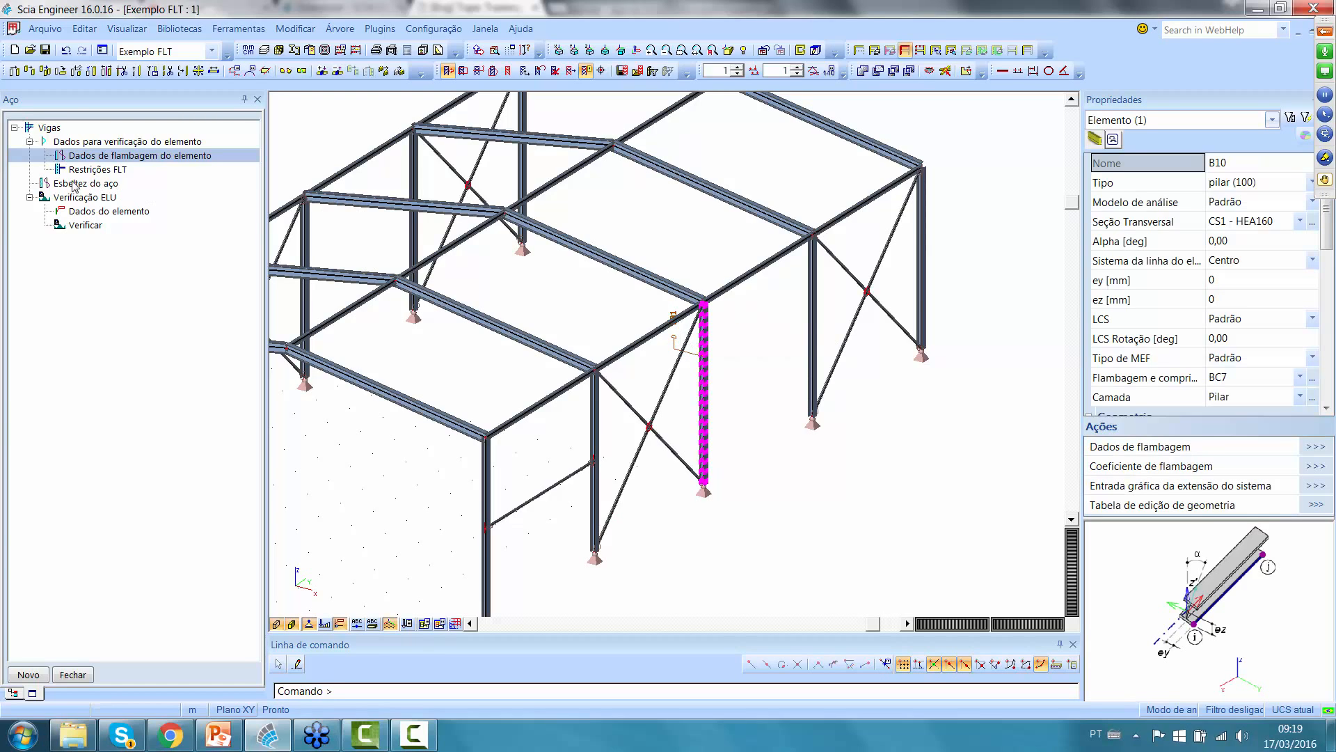
{"action": "left_click", "coordinate": [112, 185]}
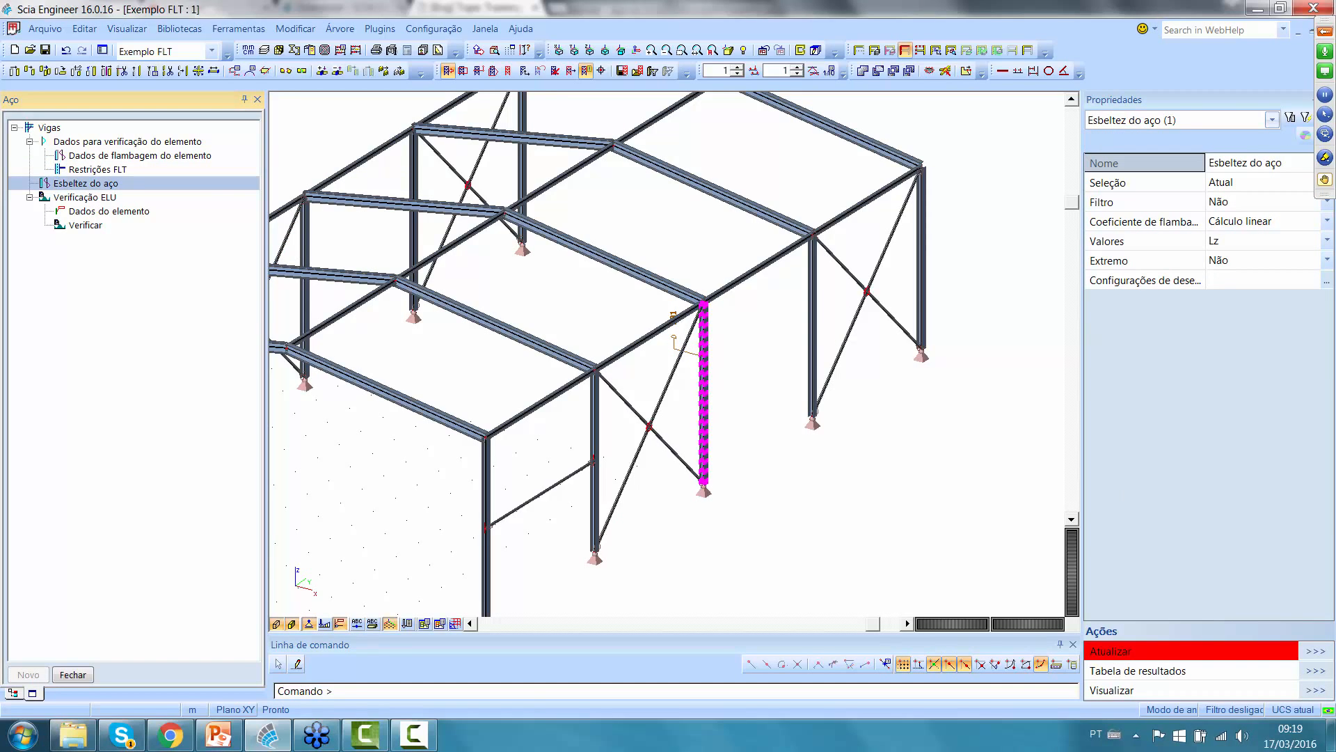
{"action": "left_click", "coordinate": [1322, 651]}
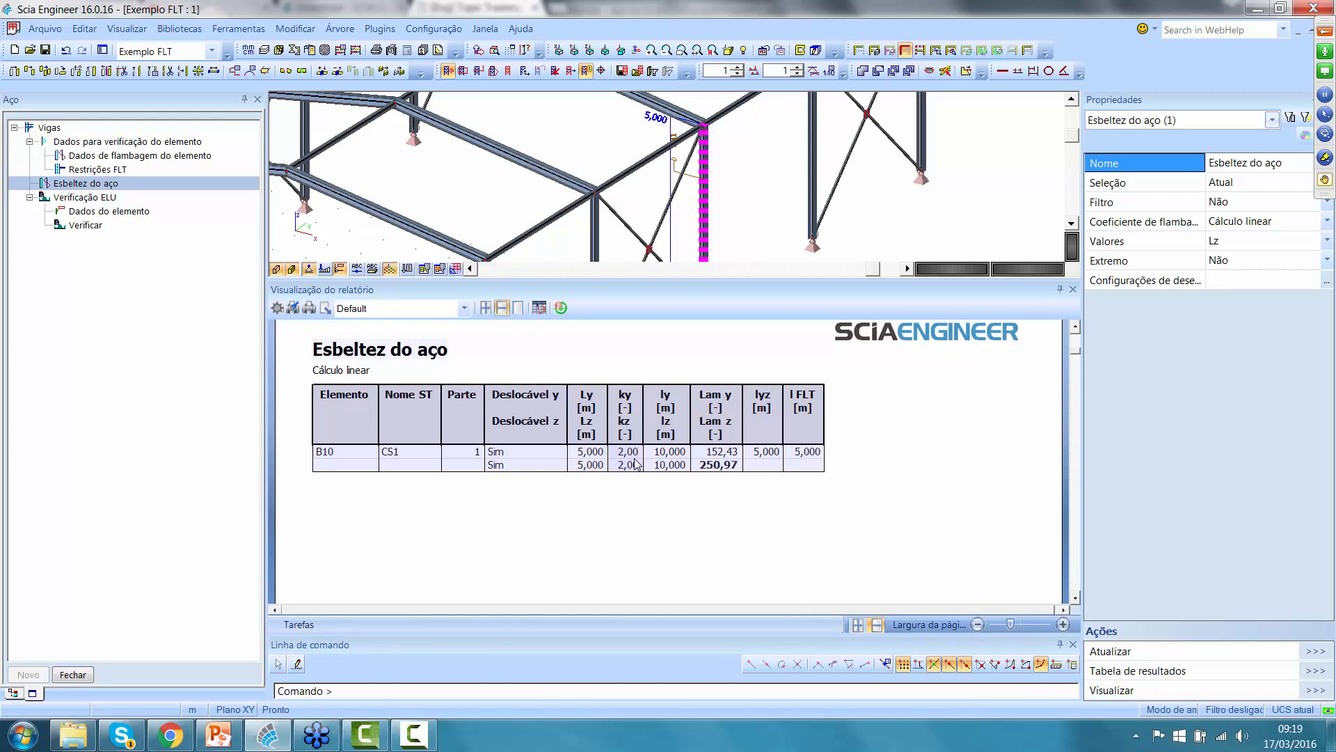
{"action": "left_click", "coordinate": [1073, 289]}
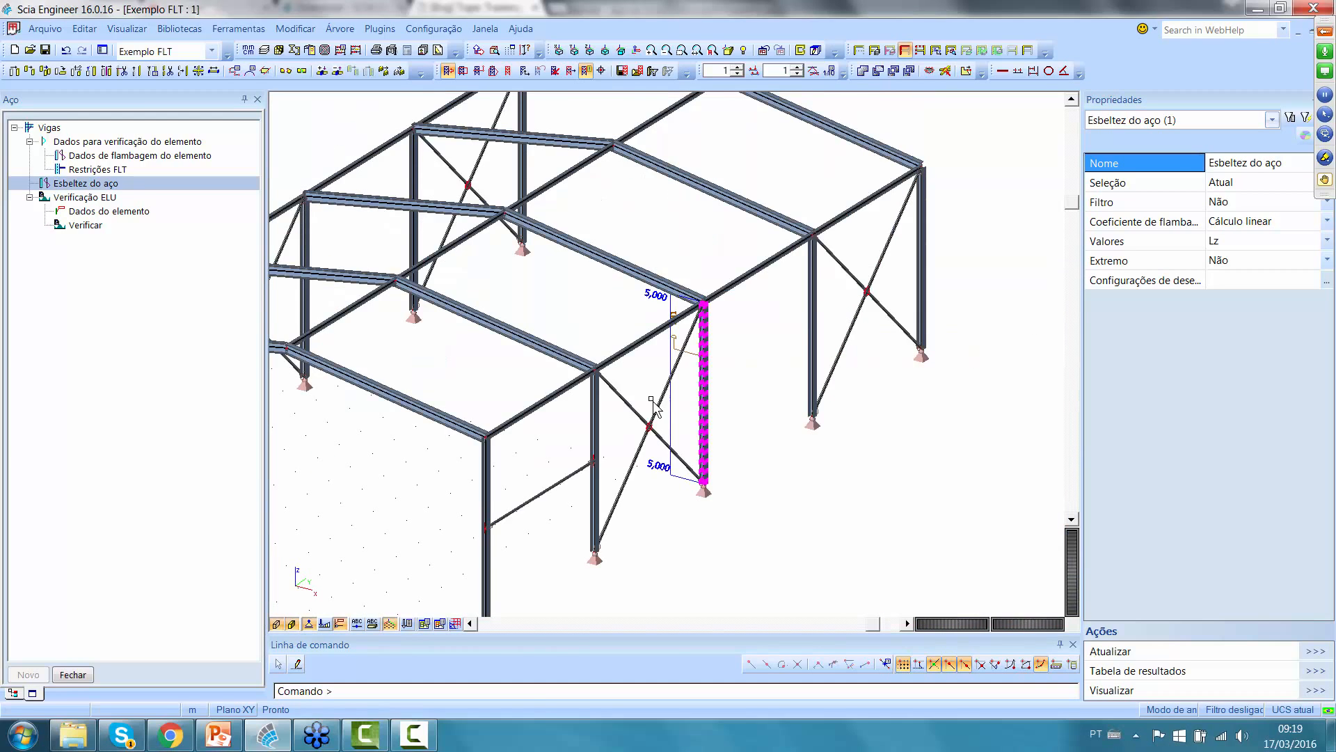
{"action": "middle_click_drag", "start_coordinate": [682, 396], "coordinate": [718, 422]}
{"action": "key", "text": "Escape"}
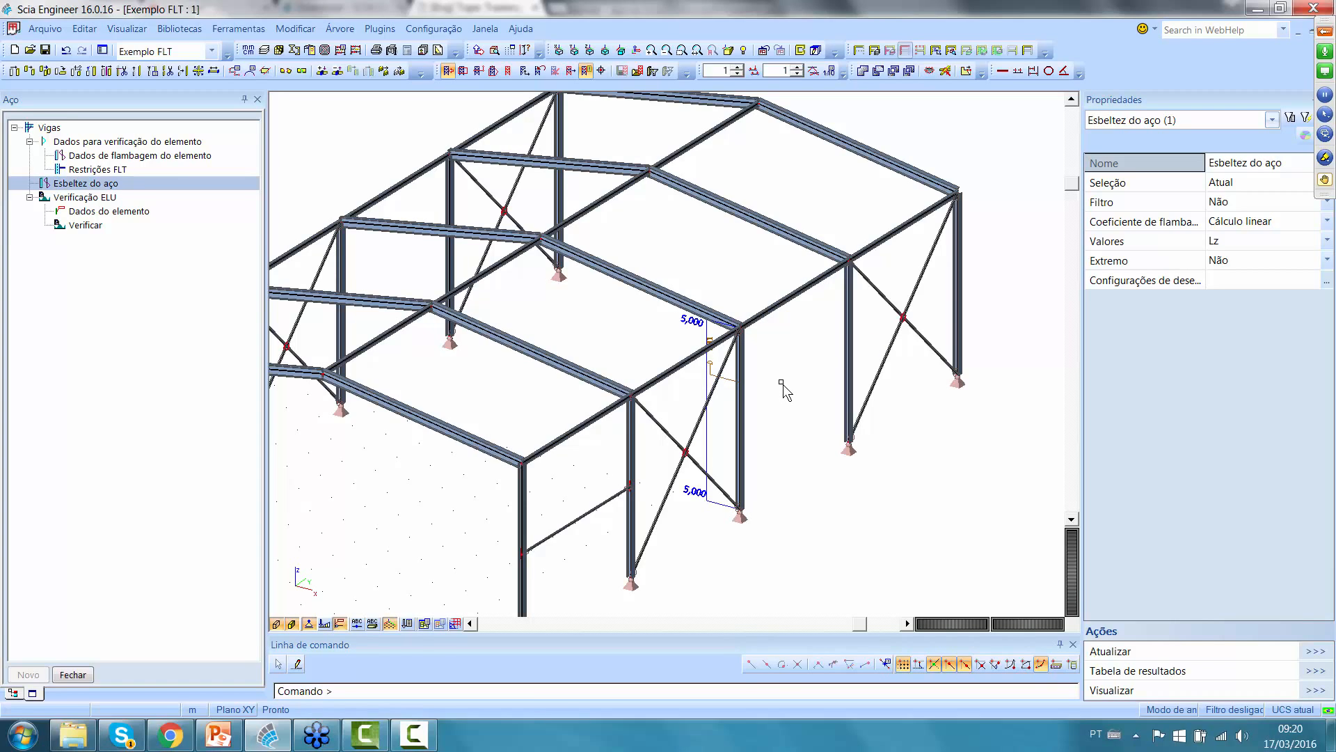
- Copy the additional buckling data BB1 from column B10 to the neighbouring column towards the far end of the frame
{"action": "left_click", "coordinate": [717, 375]}
{"action": "right_click", "coordinate": [715, 374]}
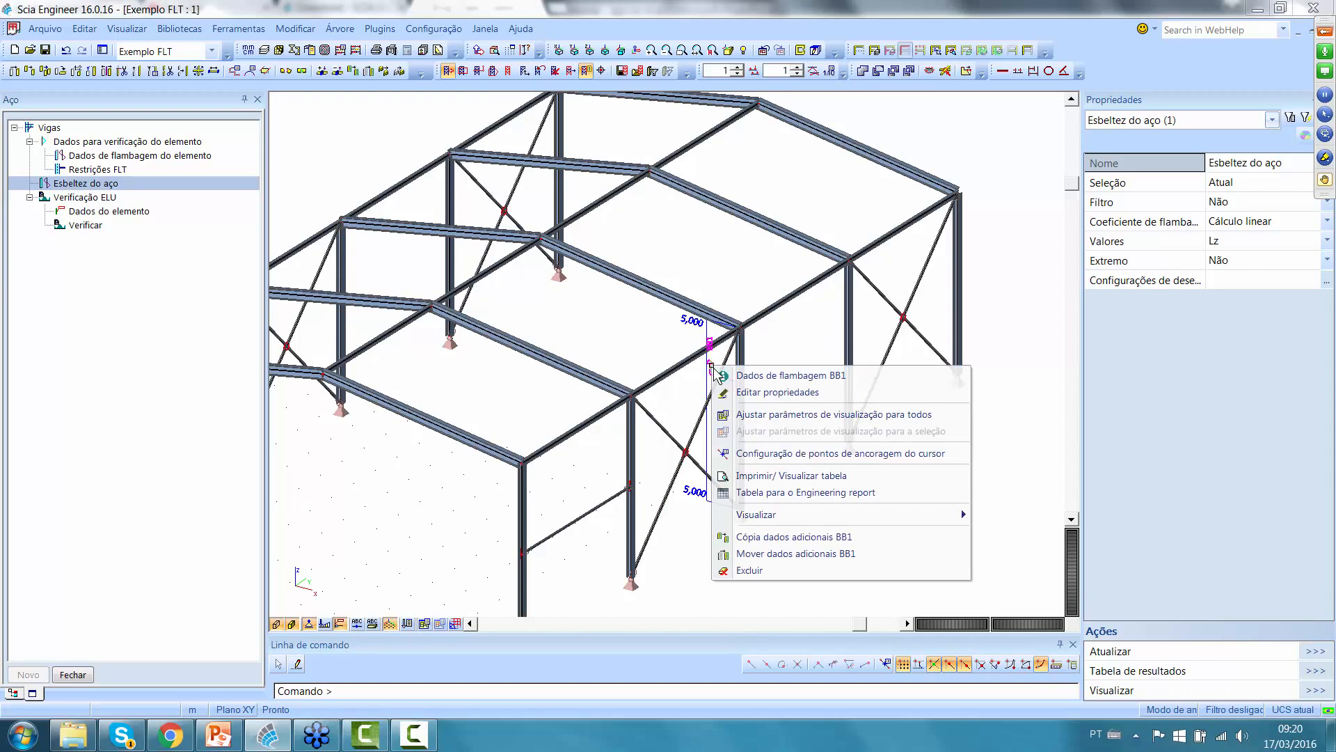
{"action": "left_click", "coordinate": [798, 537]}
{"action": "left_click", "coordinate": [833, 325]}
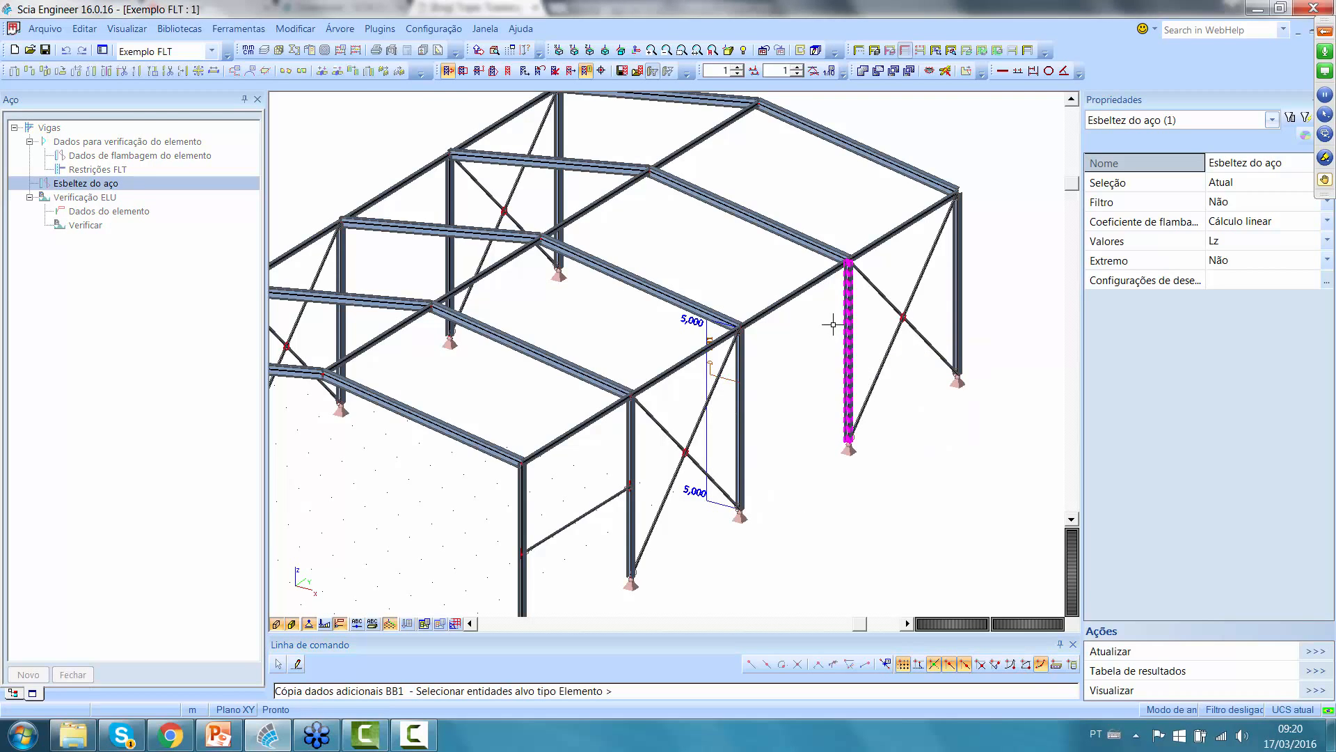
{"action": "key", "text": "Escape"}
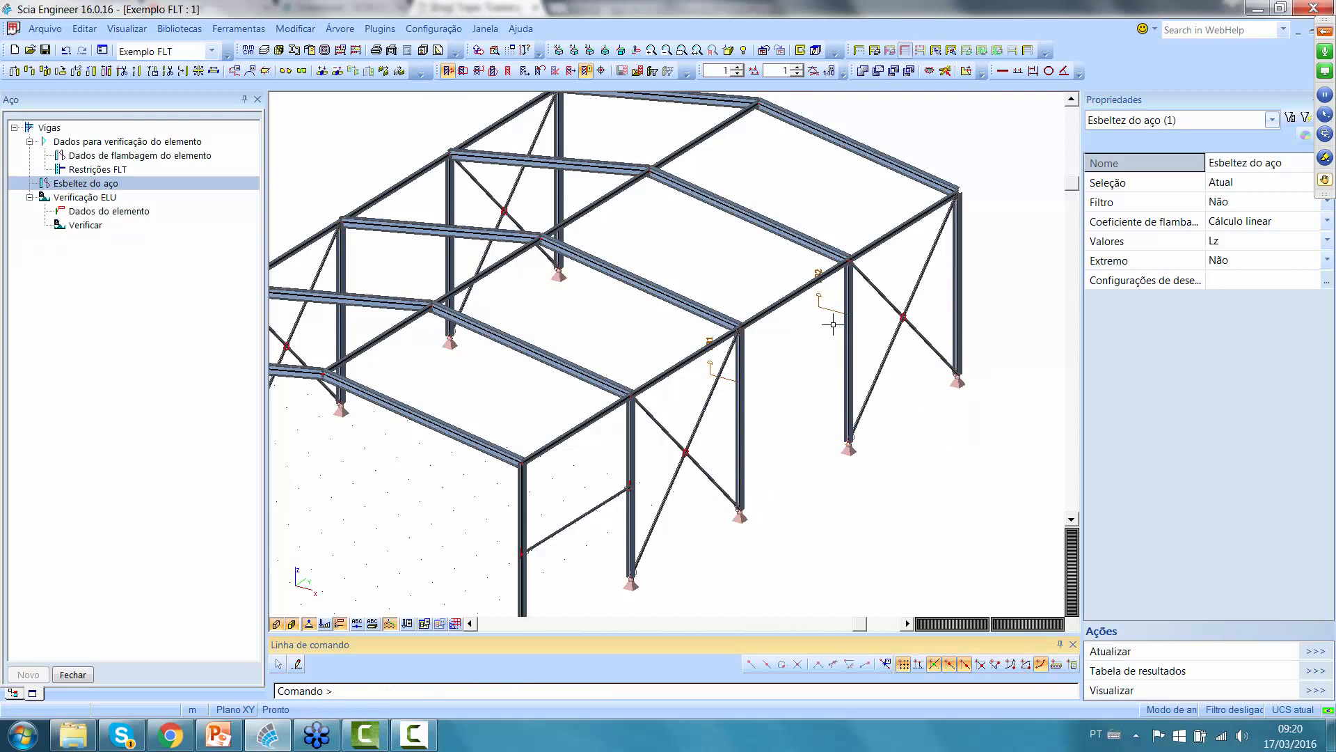